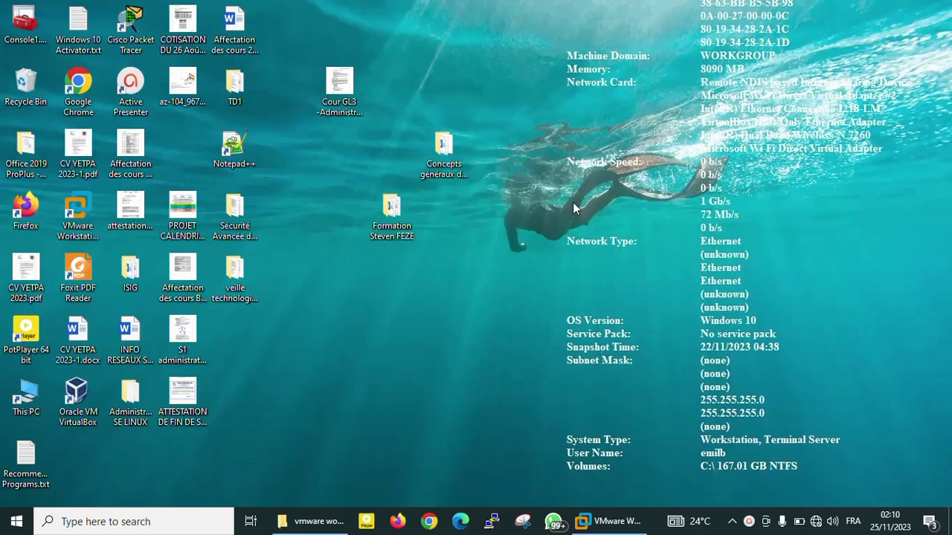
# Bring VMware Workstation to the front and check the File menu without choosing anything.
pyautogui.click(605, 523)
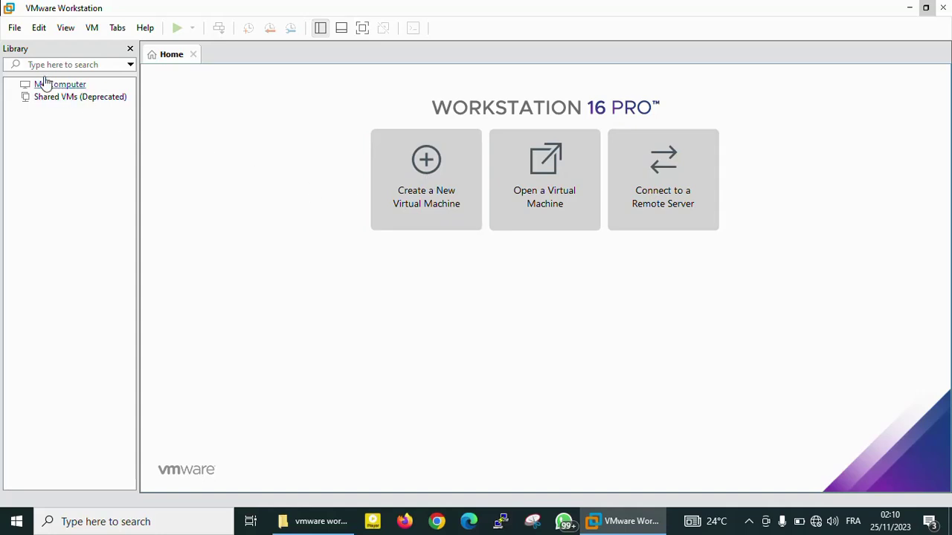
pyautogui.click(15, 29)
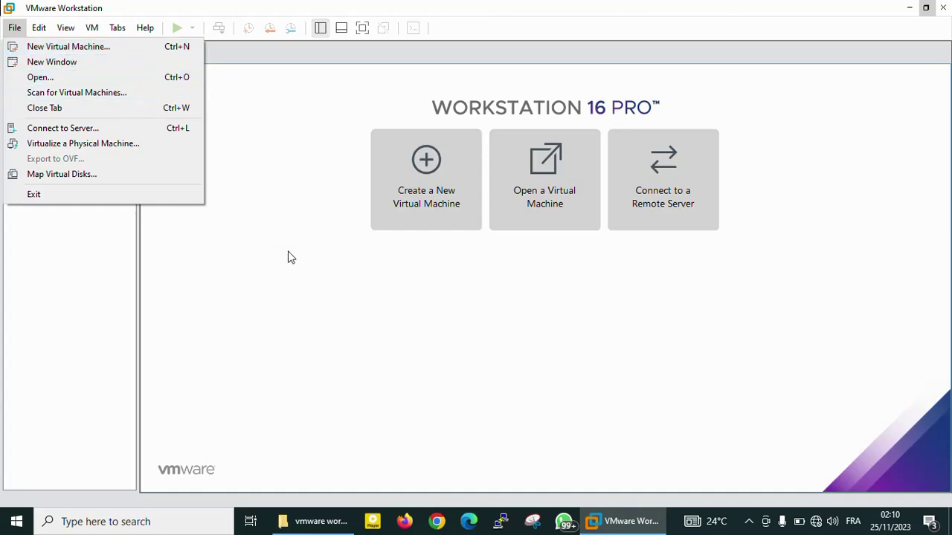
pyautogui.click(327, 270)
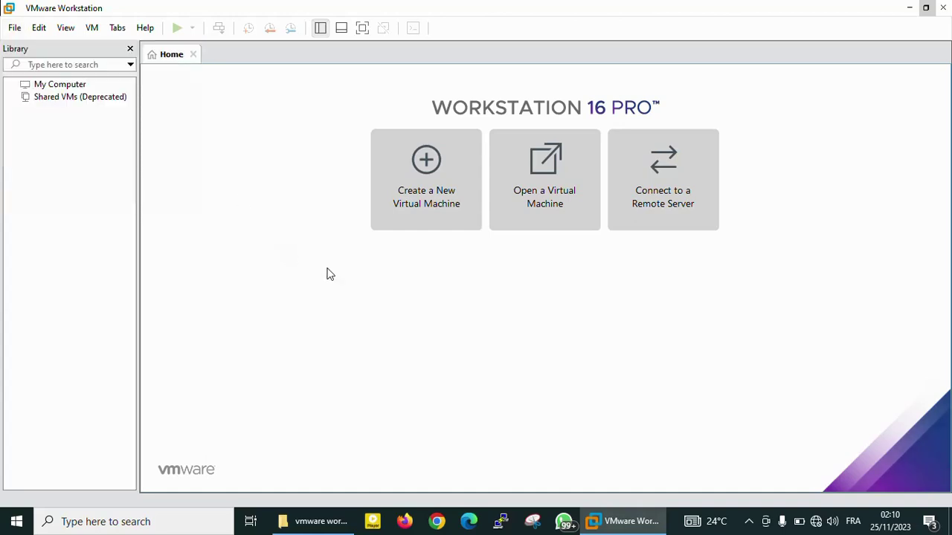
# Start the New Virtual Machine Wizard and continue with the Typical (recommended) configuration.
pyautogui.click(437, 173)
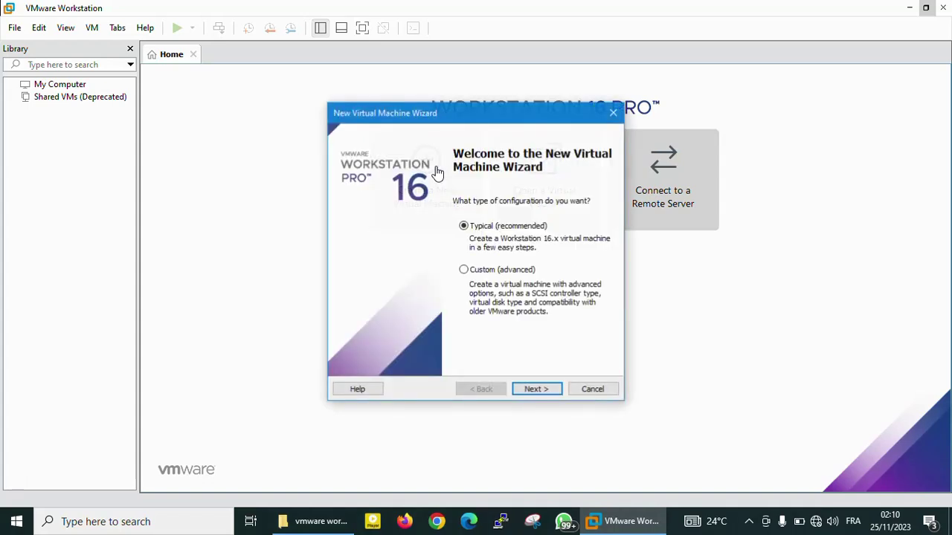
pyautogui.moveTo(466, 118); pyautogui.dragTo(424, 78)
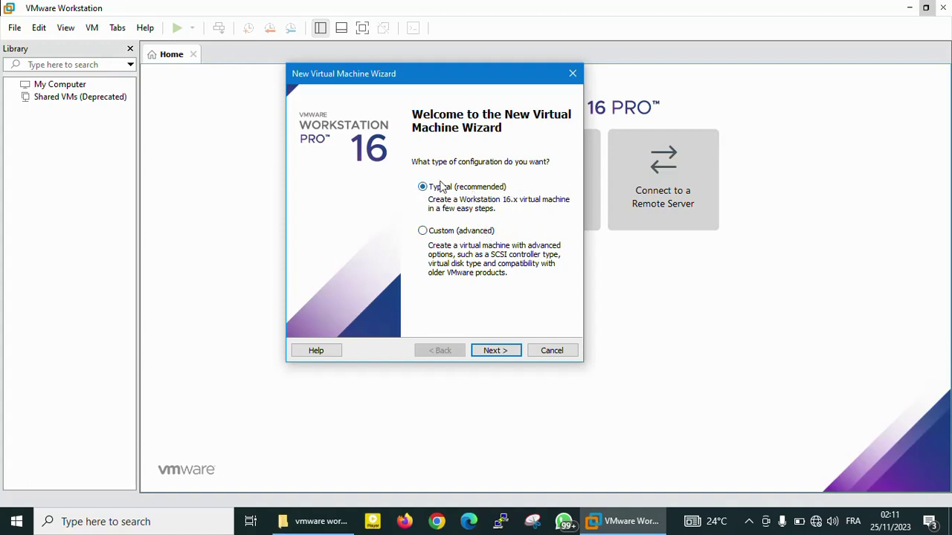
pyautogui.click(496, 351)
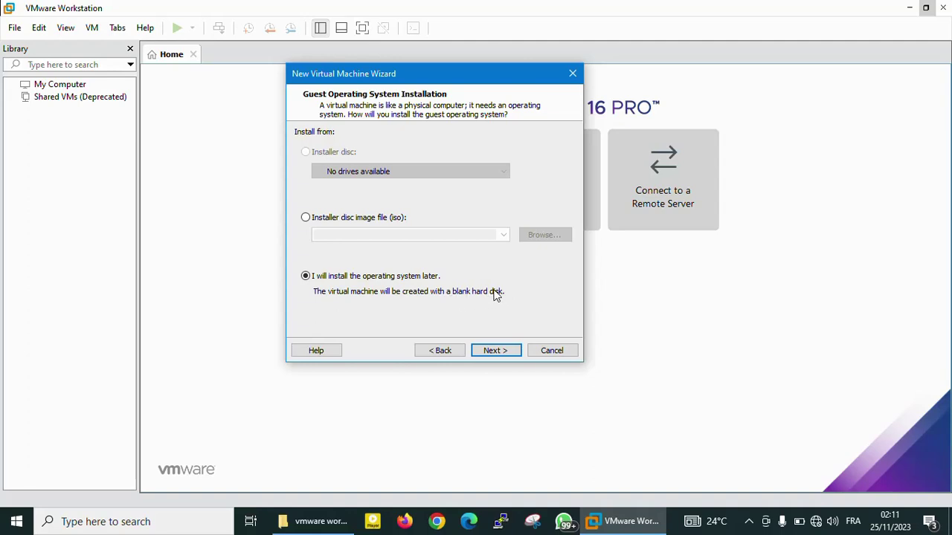
# Select Linux with version Ubuntu 64-bit as the guest operating system.
pyautogui.click(496, 351)
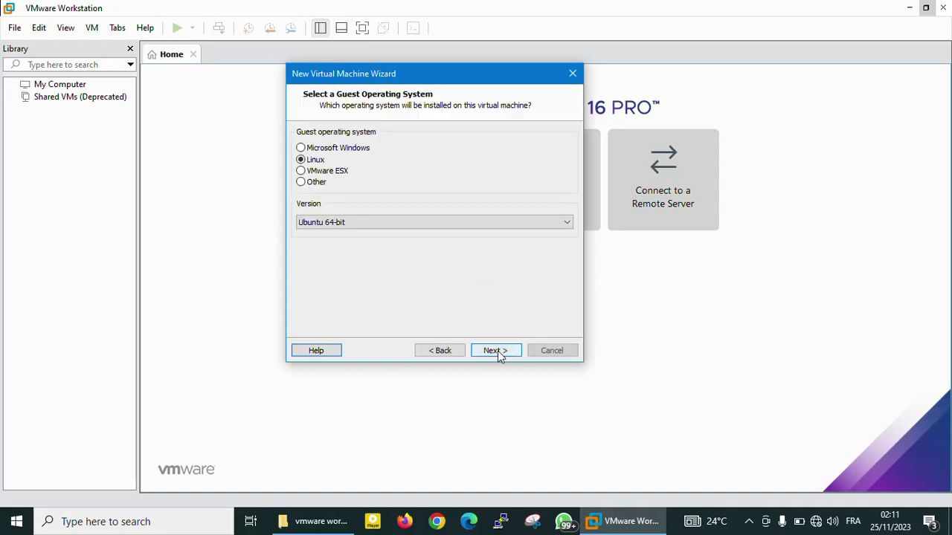
pyautogui.click(307, 150)
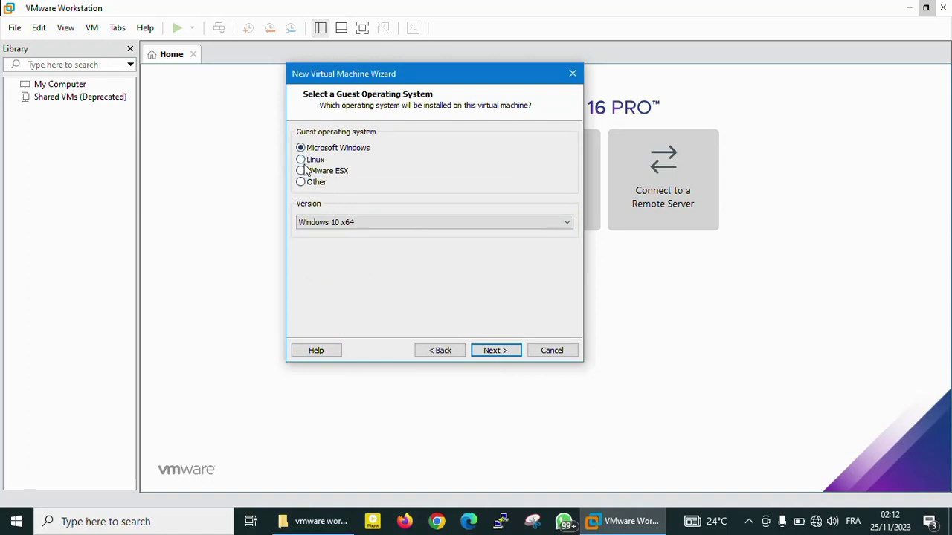
pyautogui.click(311, 162)
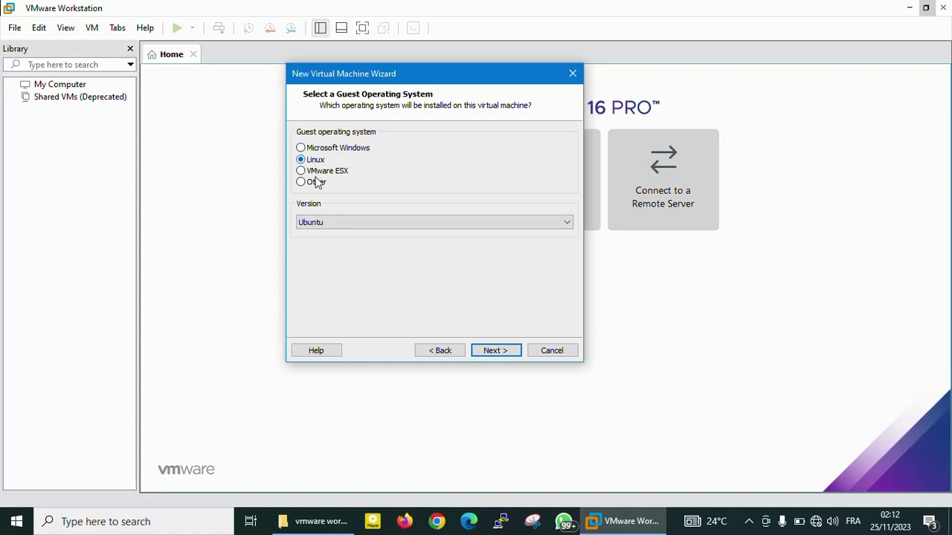
pyautogui.click(360, 220)
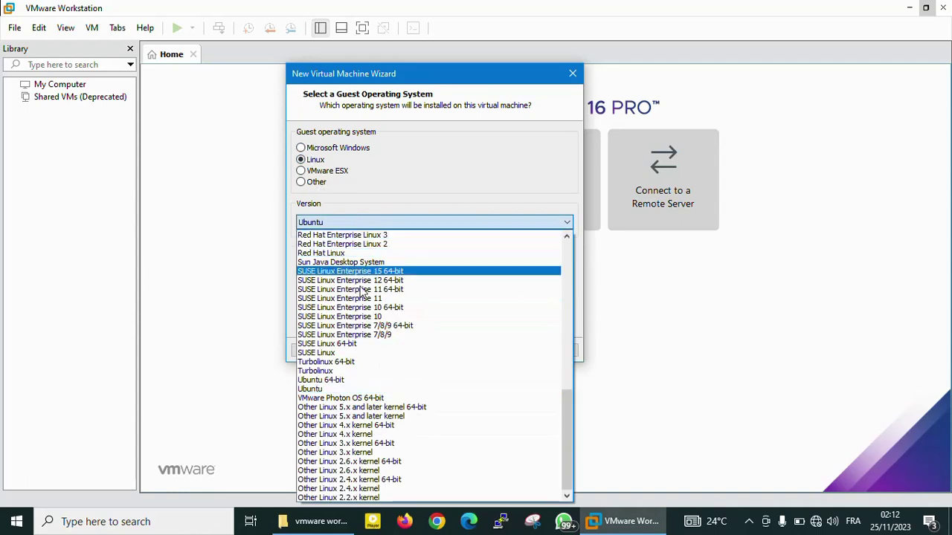
pyautogui.click(345, 381)
pyautogui.click(512, 350)
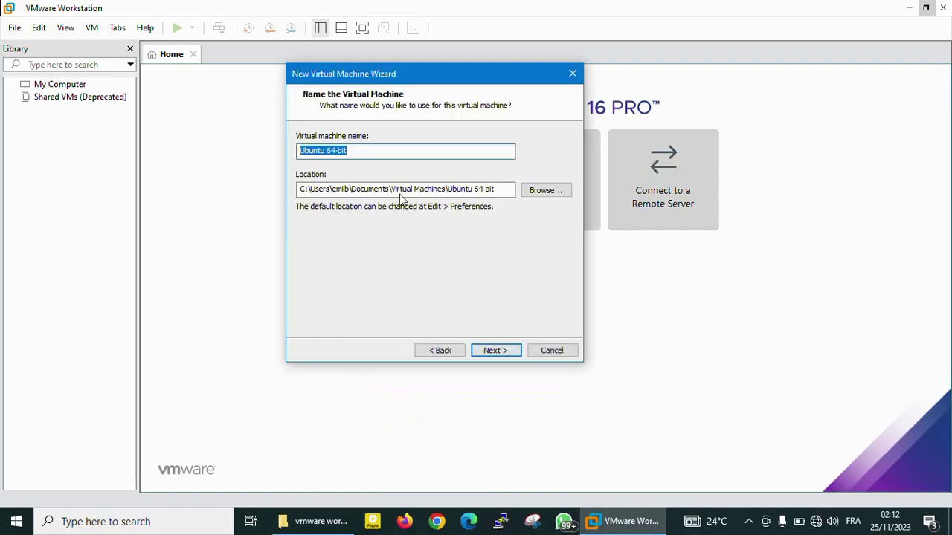
# Rename the virtual machine to 'Ubuntu251123'.
pyautogui.click(364, 148)
pyautogui.press('BackSpace')
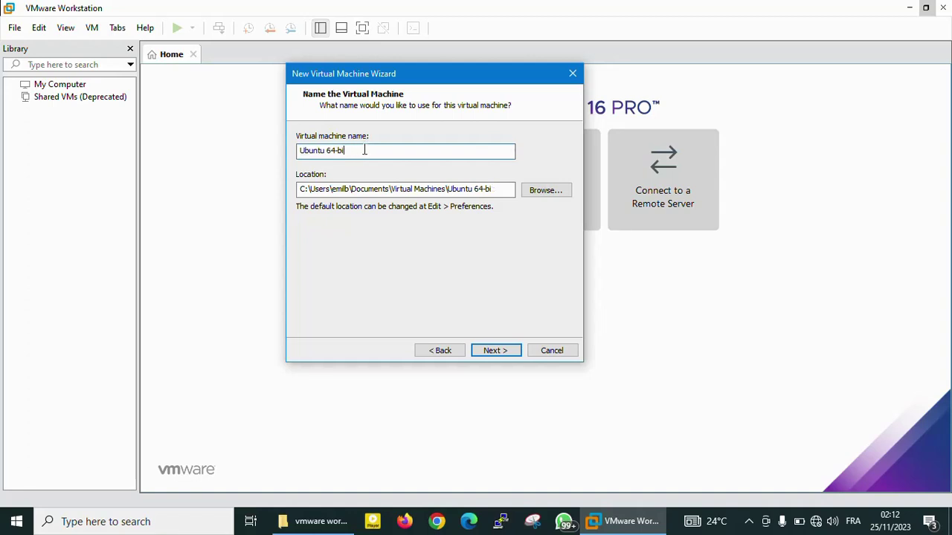
pyautogui.press('BackSpace')
pyautogui.press('BackSpace')
pyautogui.press('BackSpace')
pyautogui.press('BackSpace')
pyautogui.press('BackSpace')
pyautogui.press('BackSpace')
pyautogui.write('23')
pyautogui.press('BackSpace')
pyautogui.press('BackSpace')
pyautogui.write('251123')
# Keep the Documents\Virtual Machines location after browsing, and advance to disk capacity.
pyautogui.click(545, 191)
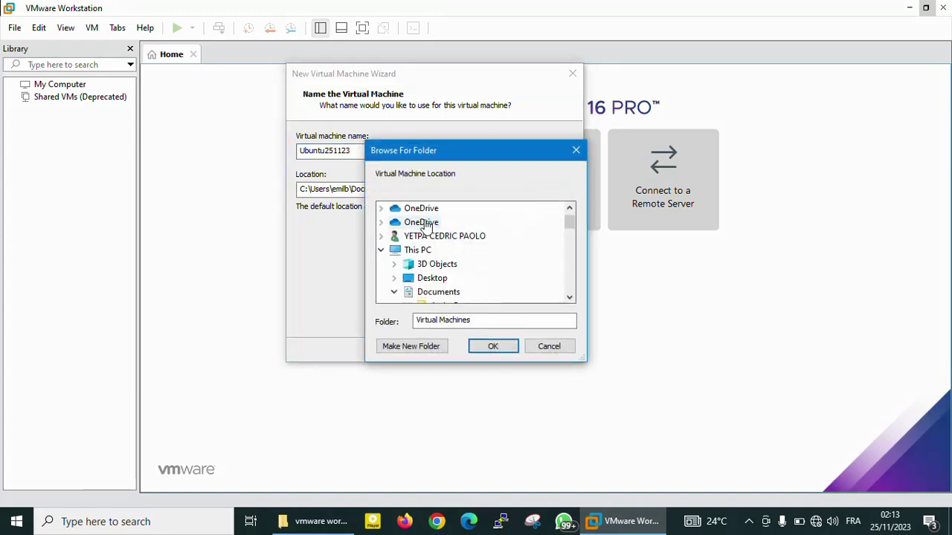
pyautogui.scroll(1, 436, 249)
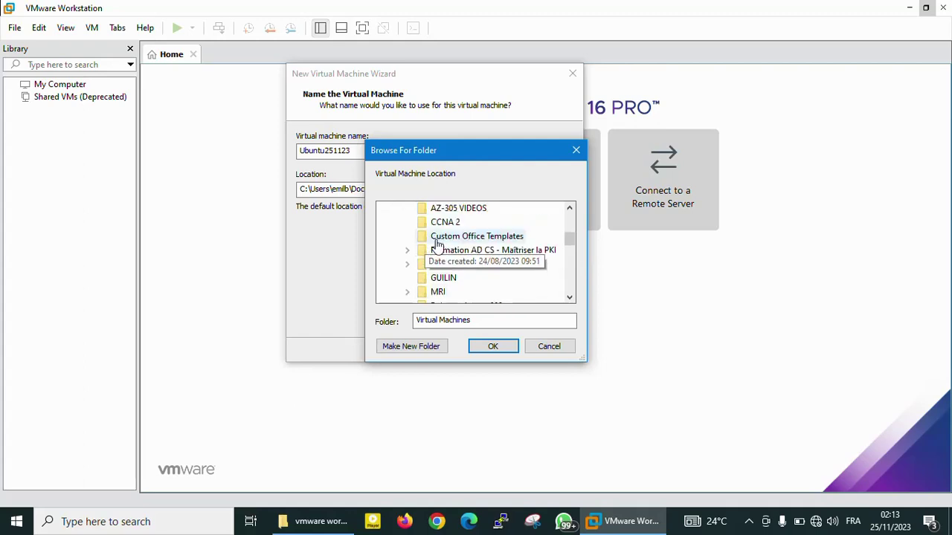
pyautogui.scroll(-2, 441, 250)
pyautogui.scroll(-3, 441, 250)
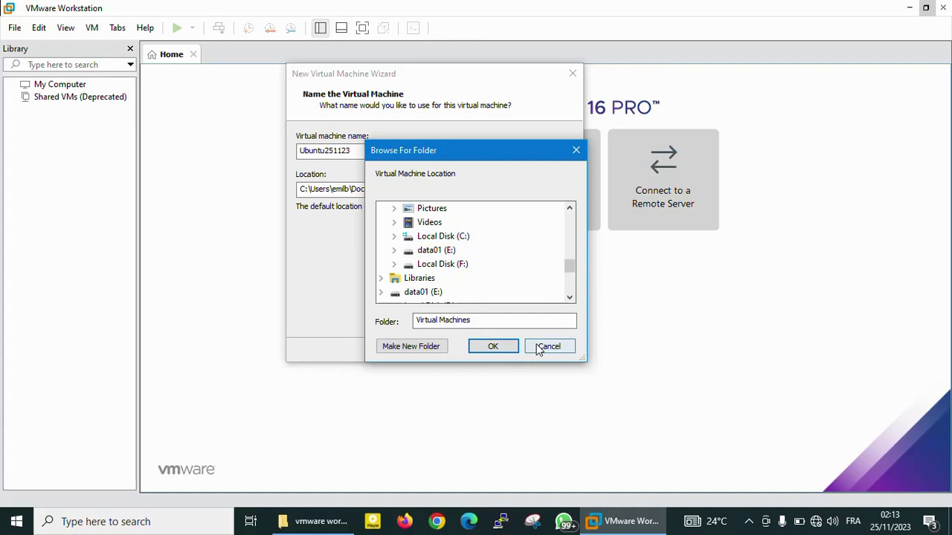
pyautogui.click(539, 348)
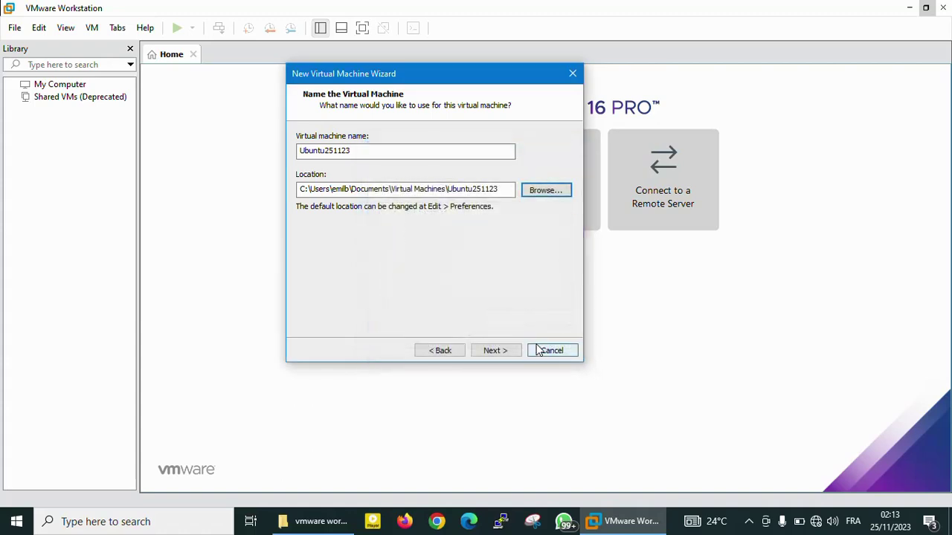
pyautogui.click(506, 351)
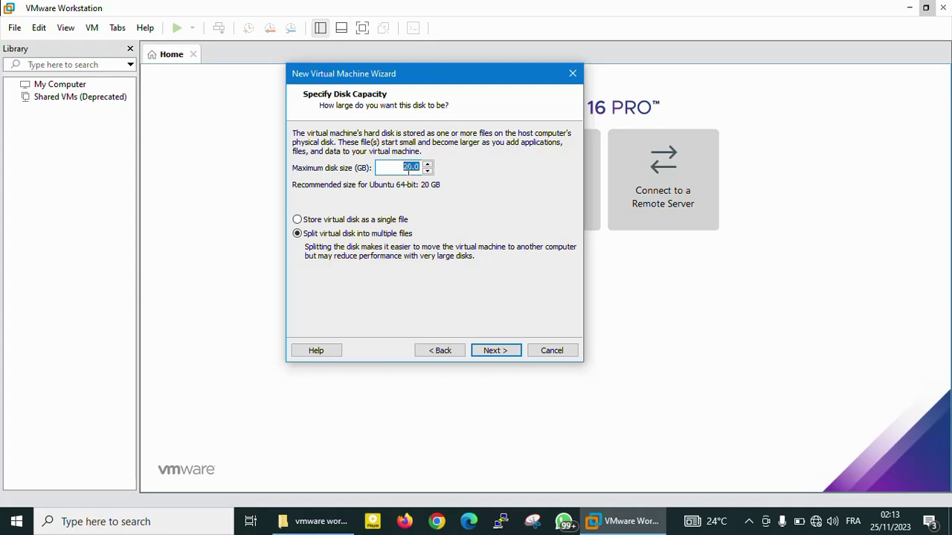
# Accept the 20 GB split virtual disk and open Customize Hardware.
pyautogui.click(400, 168)
pyautogui.click(507, 350)
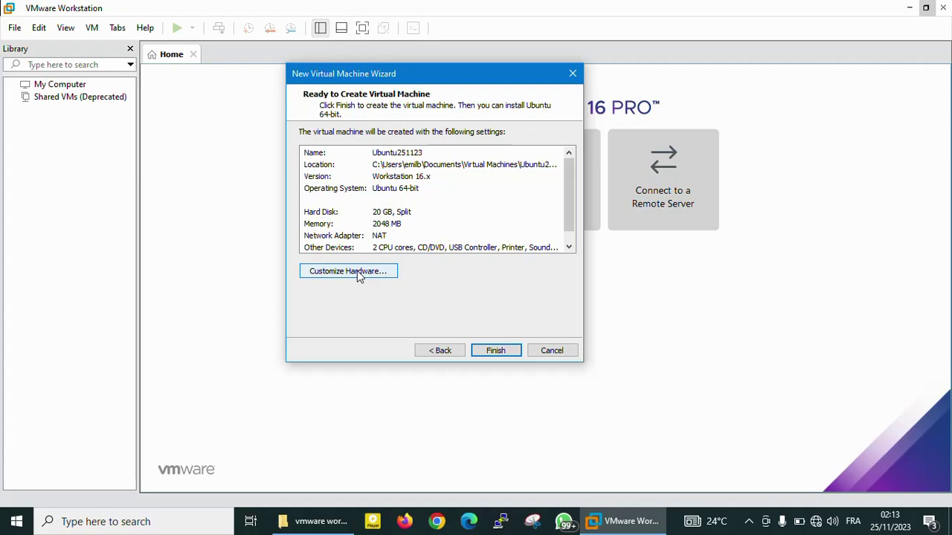
pyautogui.click(357, 272)
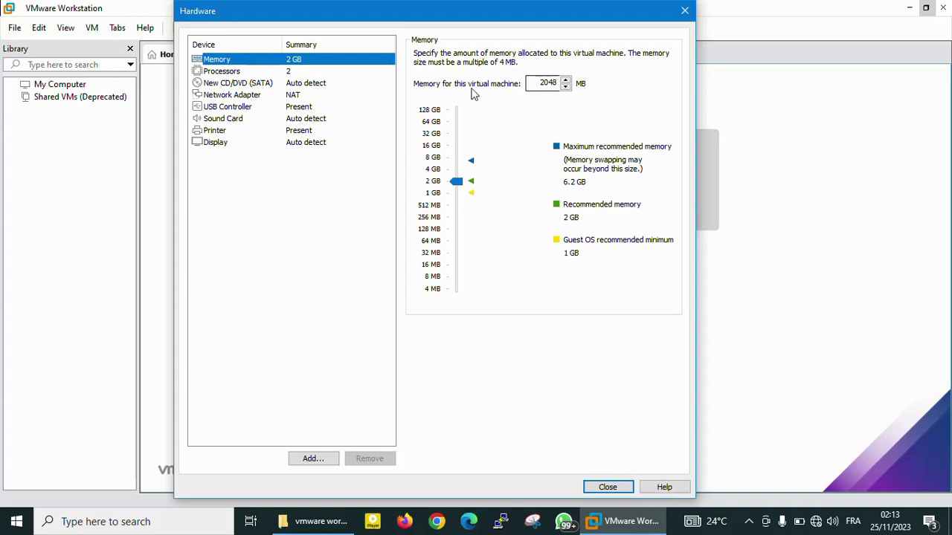
# Review the Processors settings, then the New CD/DVD (SATA) drive settings.
pyautogui.click(286, 74)
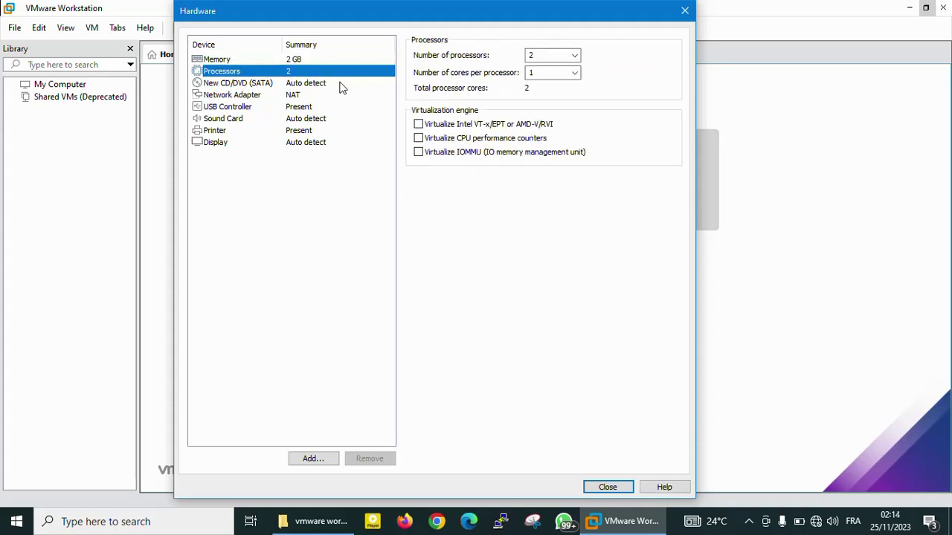
pyautogui.click(308, 83)
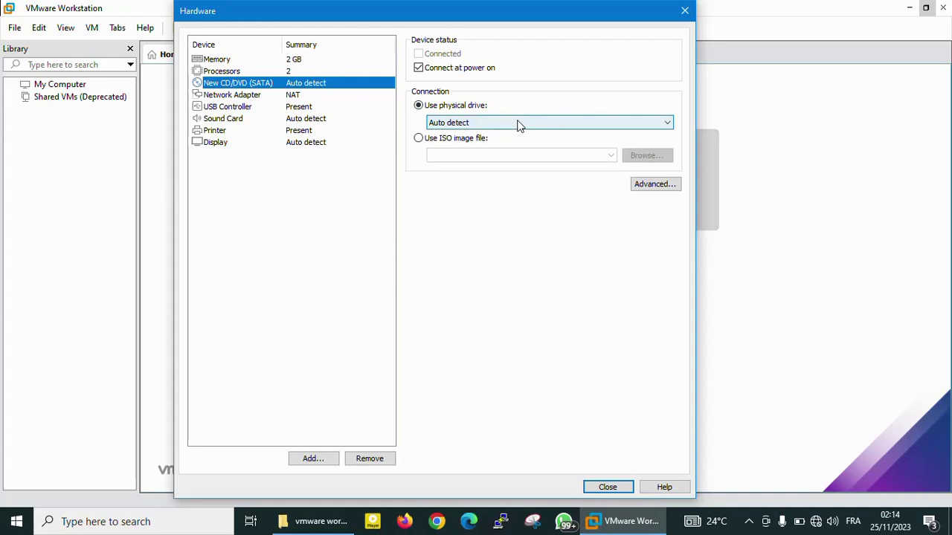
# Switch the CD/DVD connection from the Auto detect physical drive to an ISO image file.
pyautogui.click(468, 124)
pyautogui.click(464, 137)
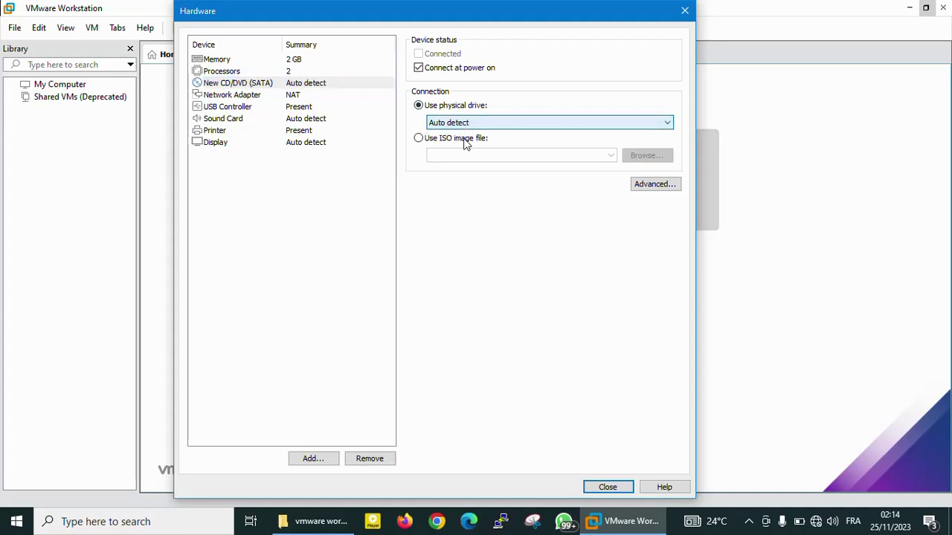
pyautogui.click(418, 140)
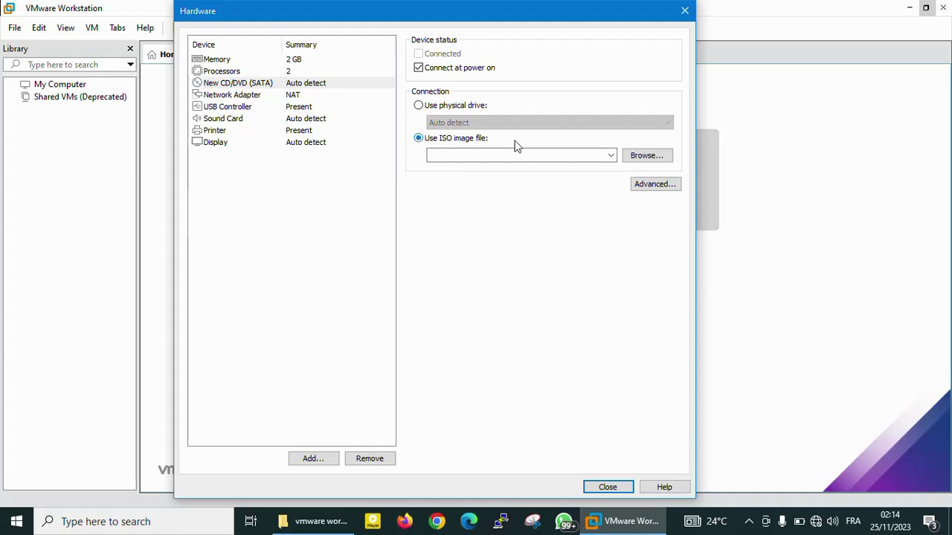
pyautogui.click(611, 156)
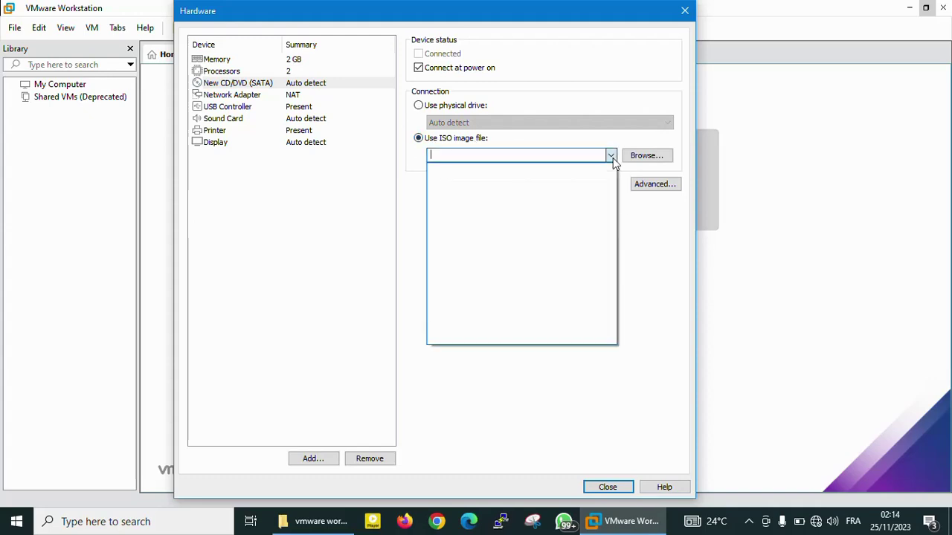
pyautogui.click(611, 156)
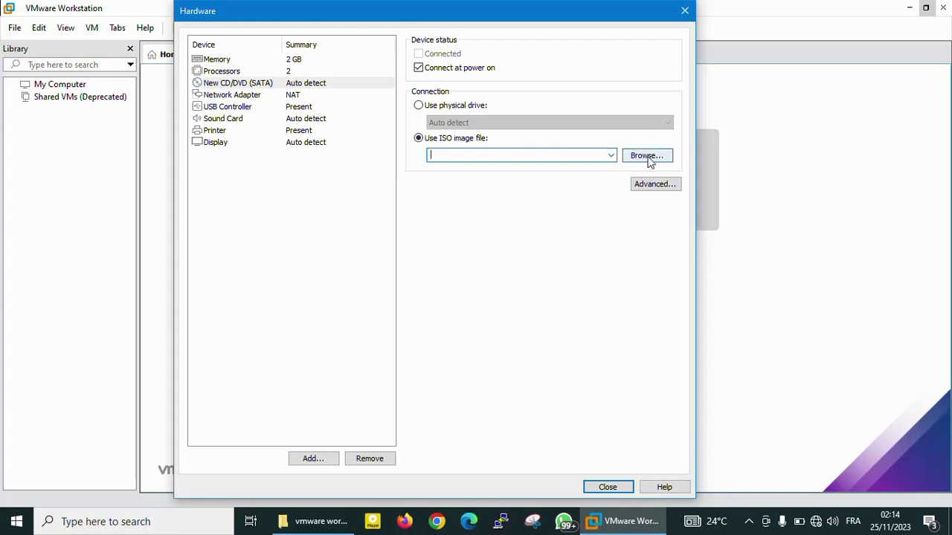
# Attach ubuntu-22.04.1-desktop-amd64.iso from E:\LOGICIELS\SE LINUX to the drive.
pyautogui.click(649, 162)
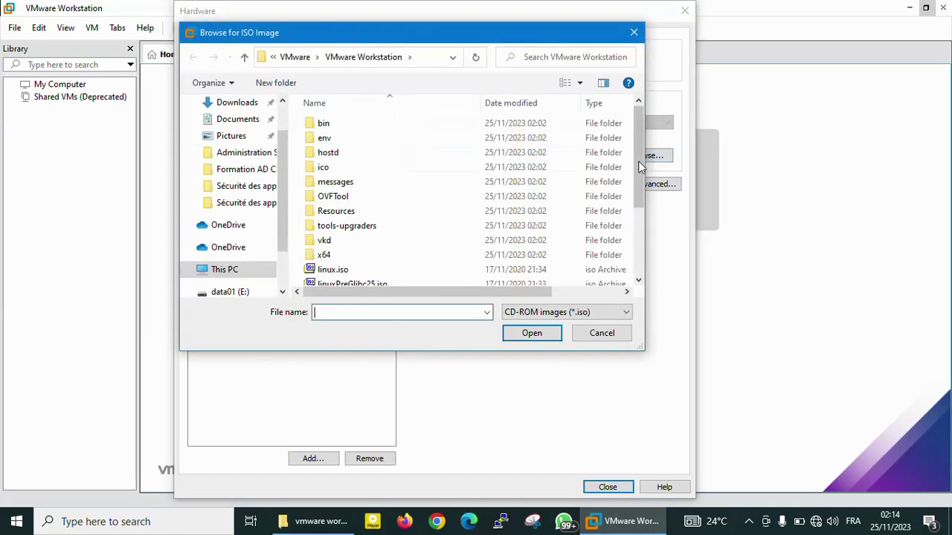
pyautogui.scroll(-2, 267, 252)
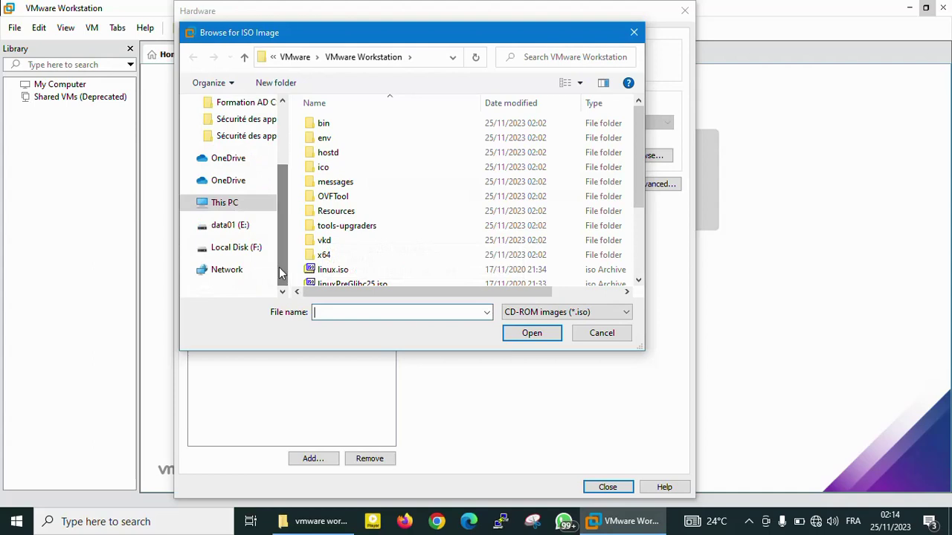
pyautogui.click(225, 225)
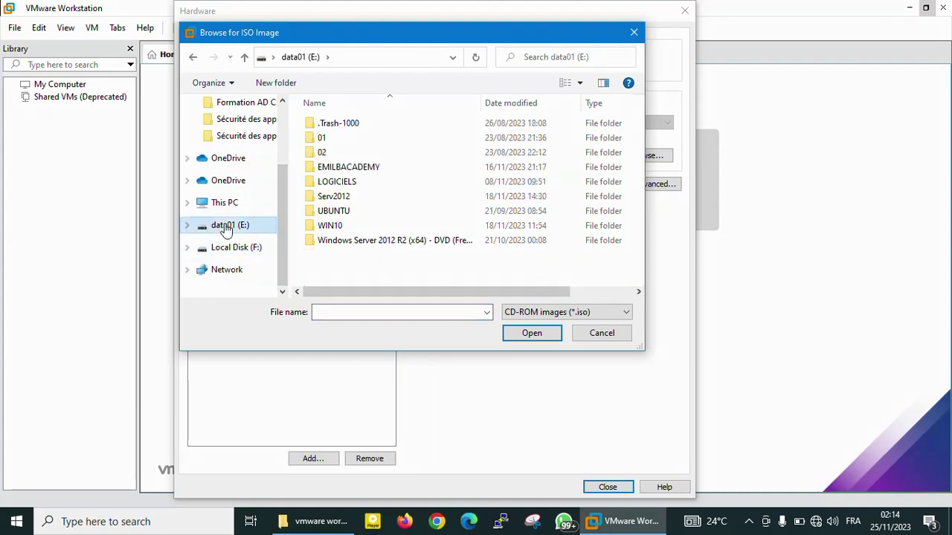
pyautogui.doubleClick(338, 182)
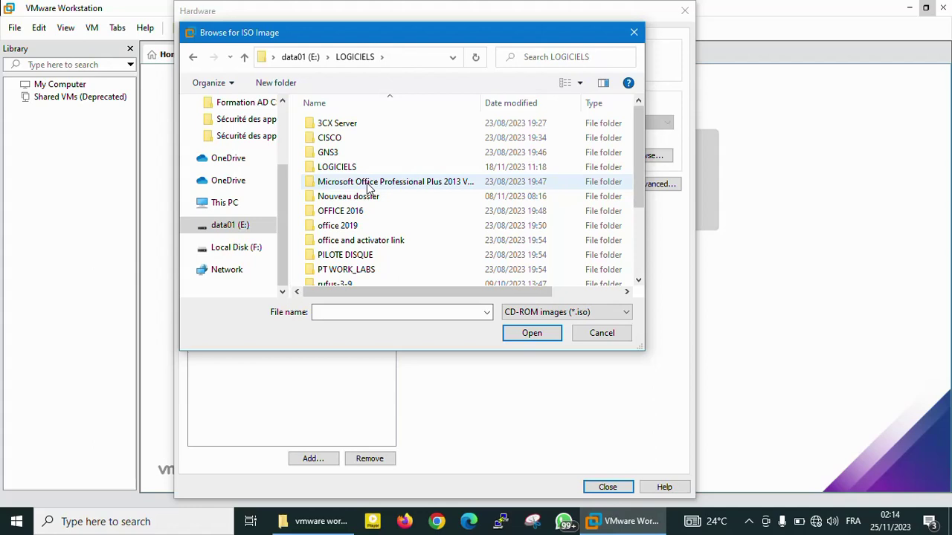
pyautogui.moveTo(367, 183)
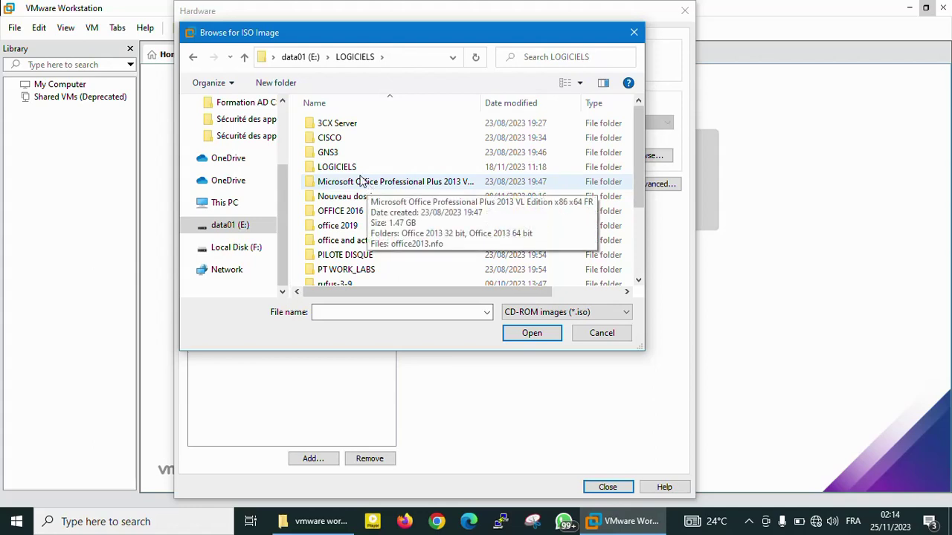
pyautogui.scroll(-2, 361, 177)
pyautogui.scroll(-1, 361, 177)
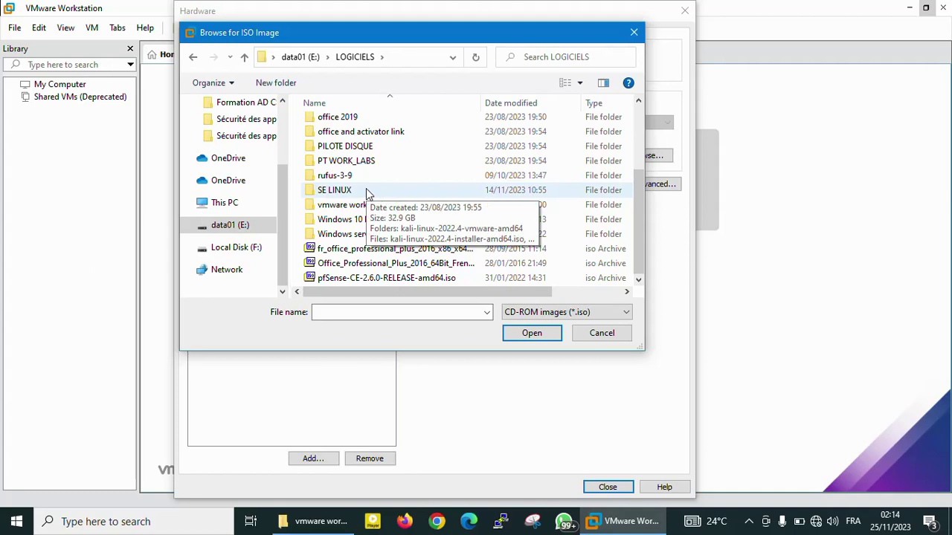
pyautogui.doubleClick(366, 191)
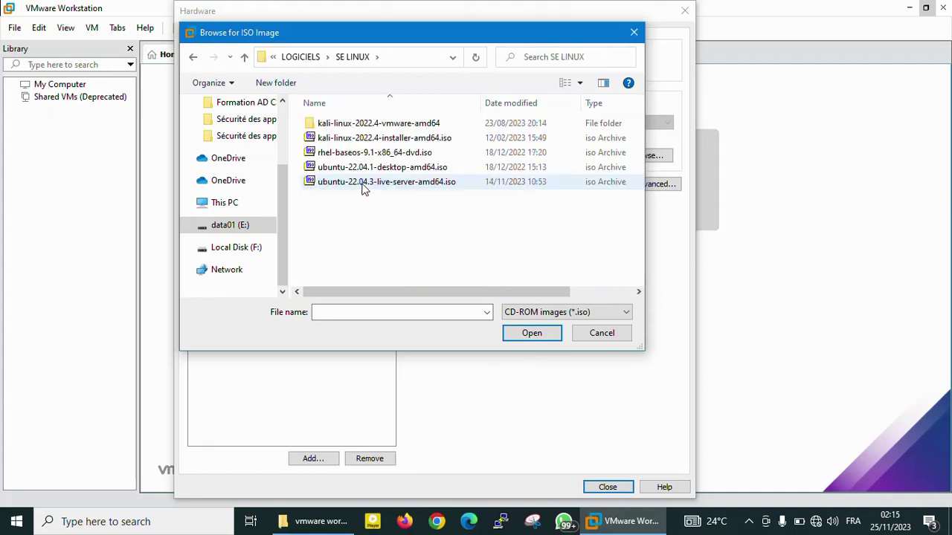
pyautogui.click(366, 168)
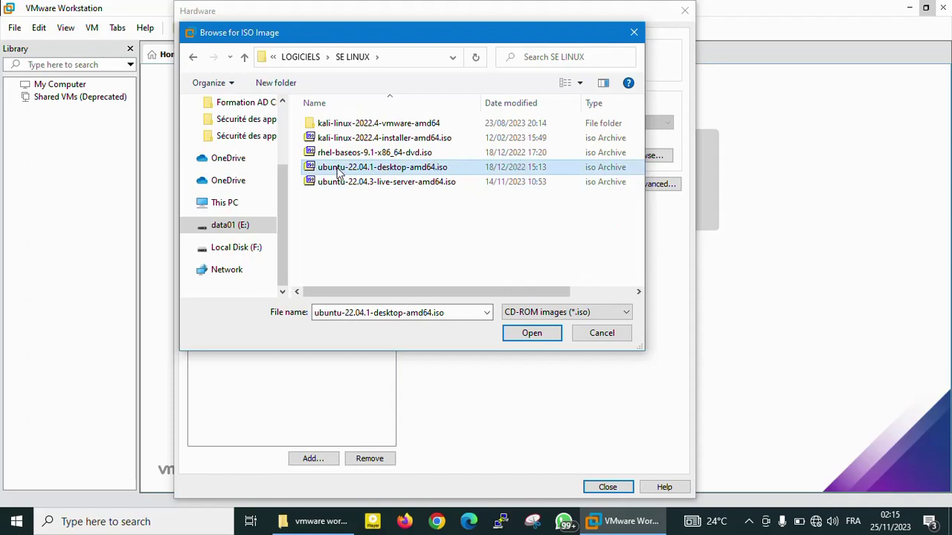
pyautogui.moveTo(365, 176)
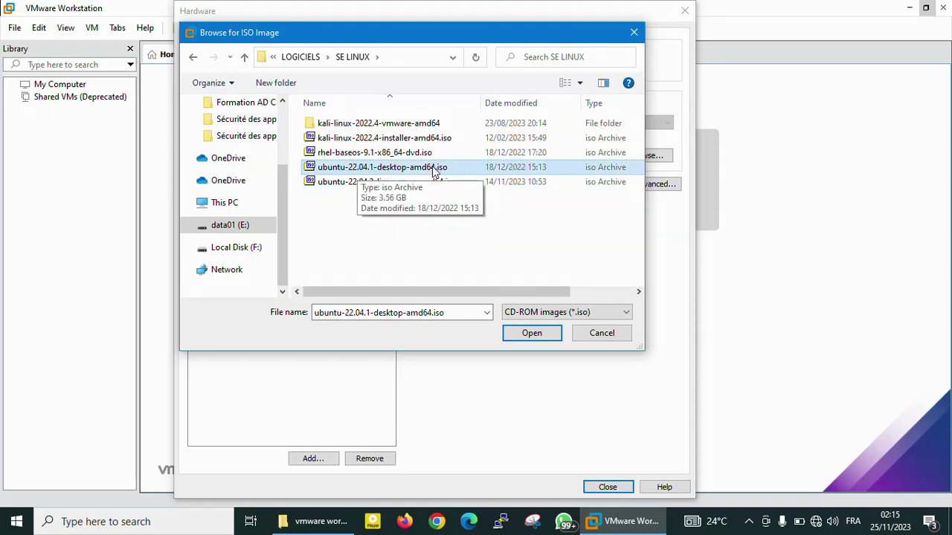
pyautogui.click(531, 334)
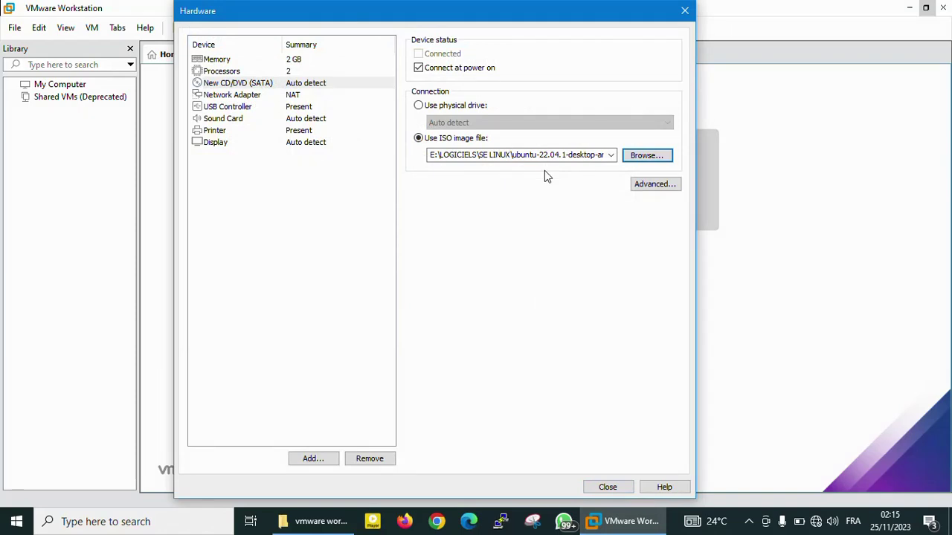
# Confirm the network adapter uses NAT, close Hardware, and finish creating Ubuntu251123.
pyautogui.click(292, 101)
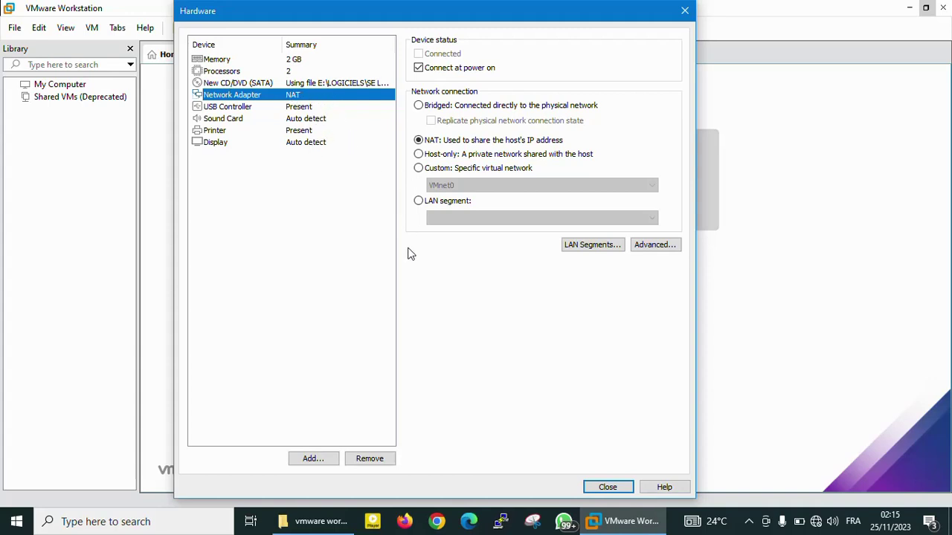
pyautogui.click(607, 489)
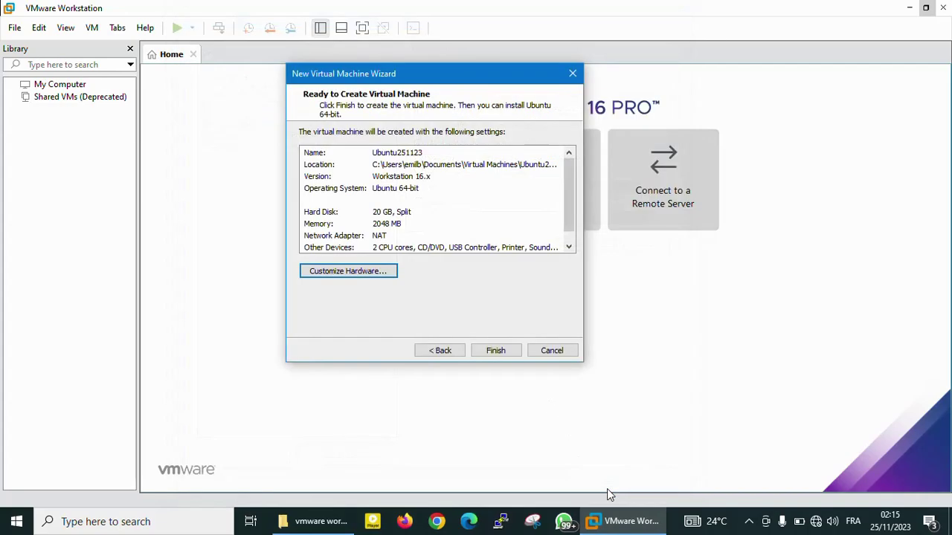
pyautogui.click(496, 349)
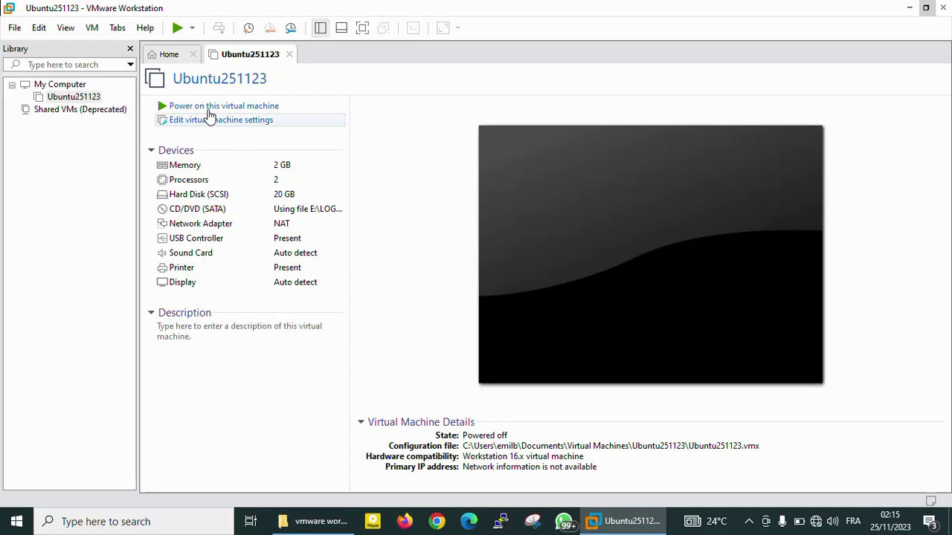
# Power on Ubuntu251123, boot 'Try or Install Ubuntu', release input with Ctrl+Alt, and open the recorder toolbar.
pyautogui.click(209, 110)
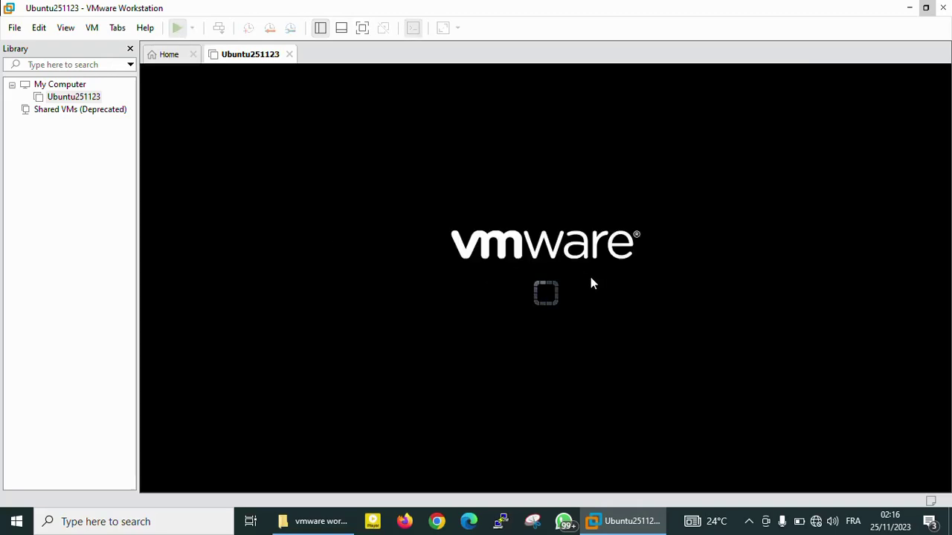
pyautogui.click(514, 293)
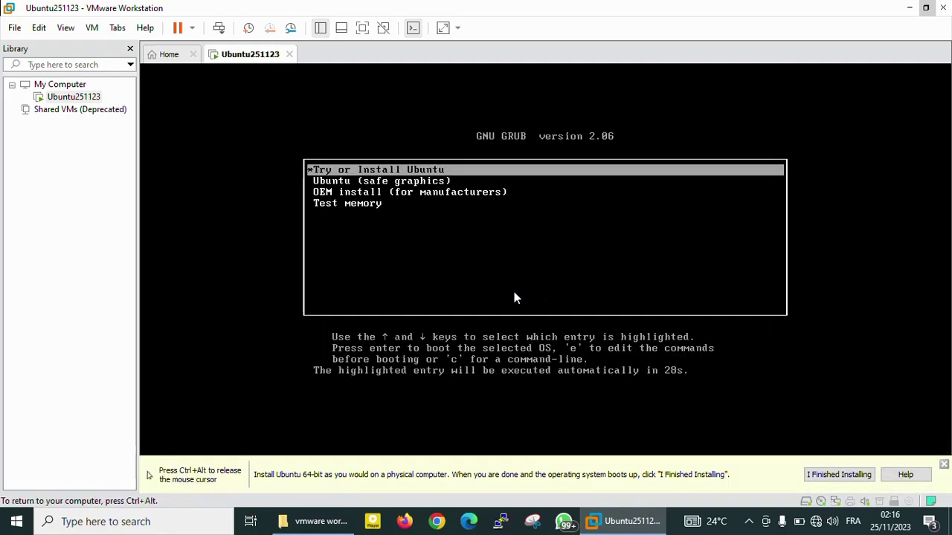
pyautogui.press('Return')
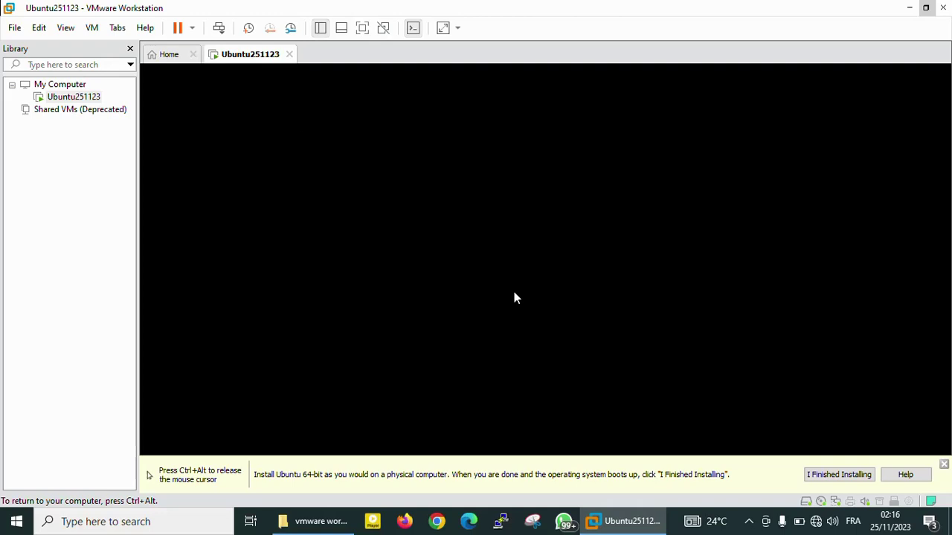
pyautogui.hotkey('ctrl', 'alt')
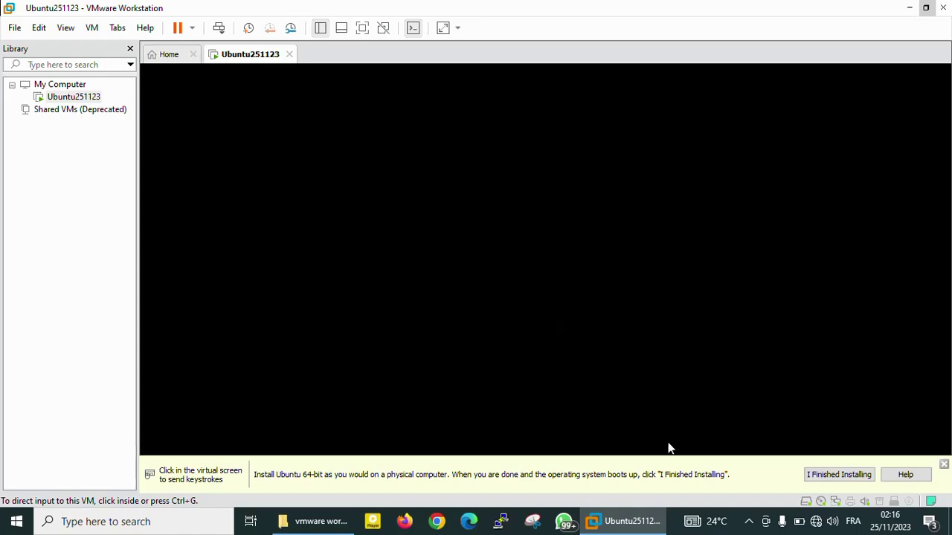
pyautogui.click(750, 522)
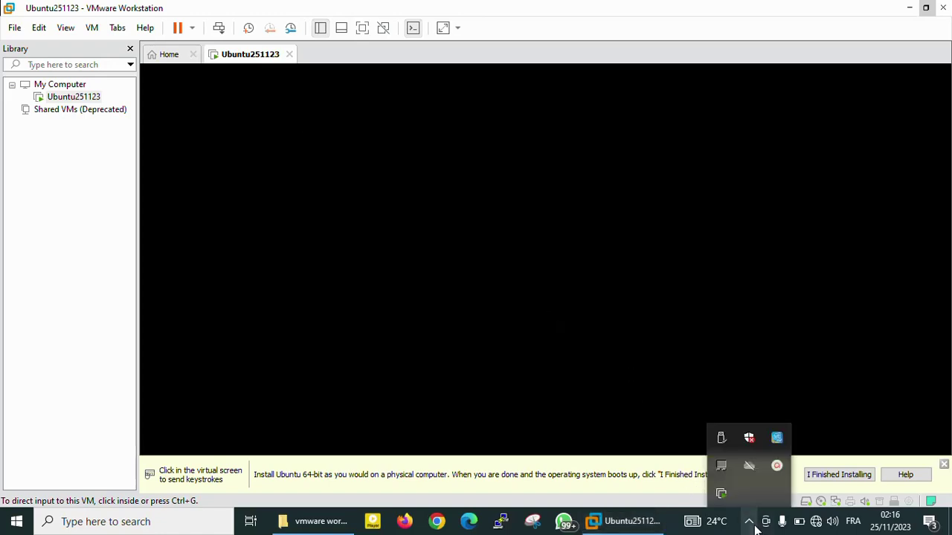
pyautogui.click(775, 468)
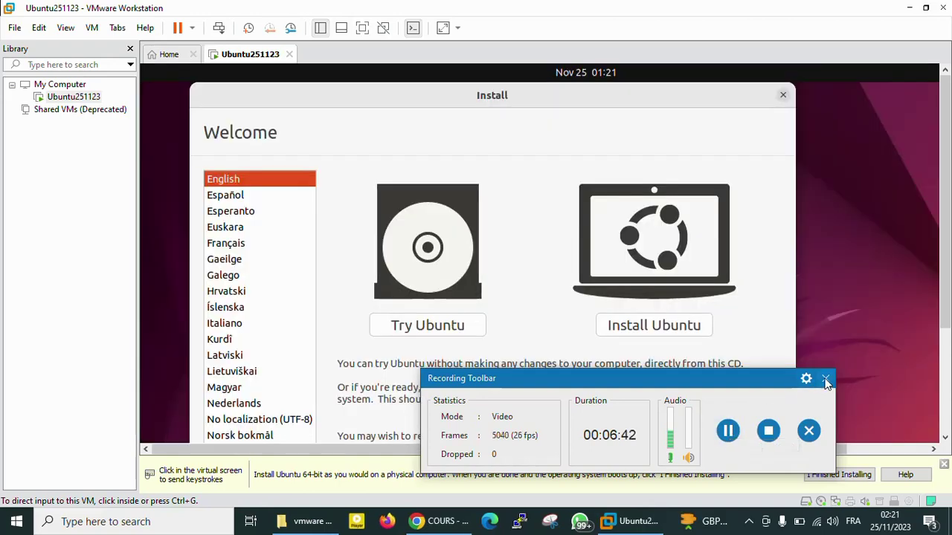
# Close the recorder toolbar and notice, choose Français, and start Installer Ubuntu.
pyautogui.click(825, 380)
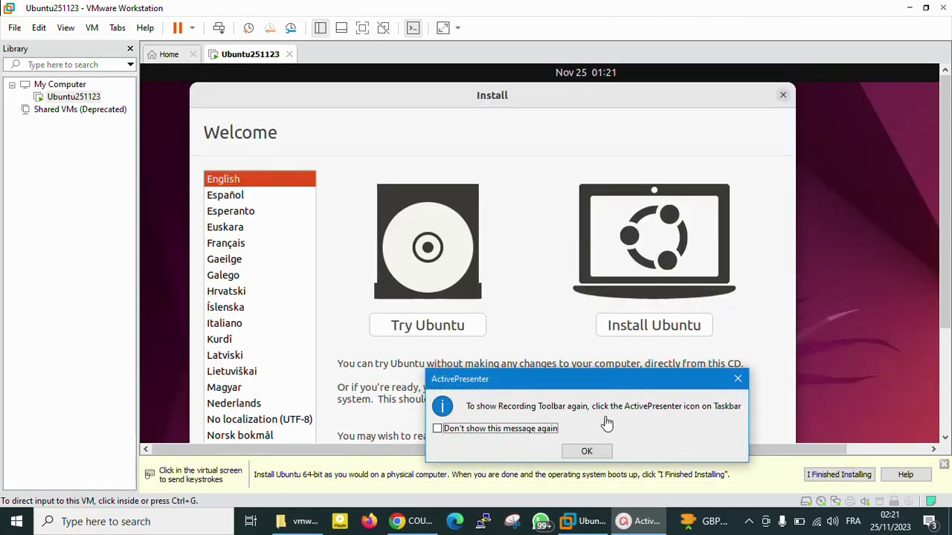
pyautogui.click(598, 452)
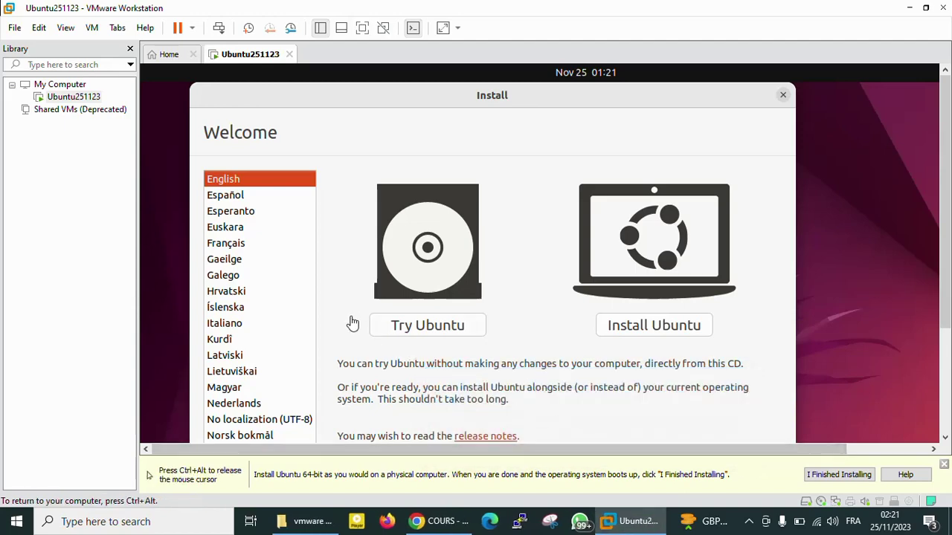
pyautogui.click(233, 251)
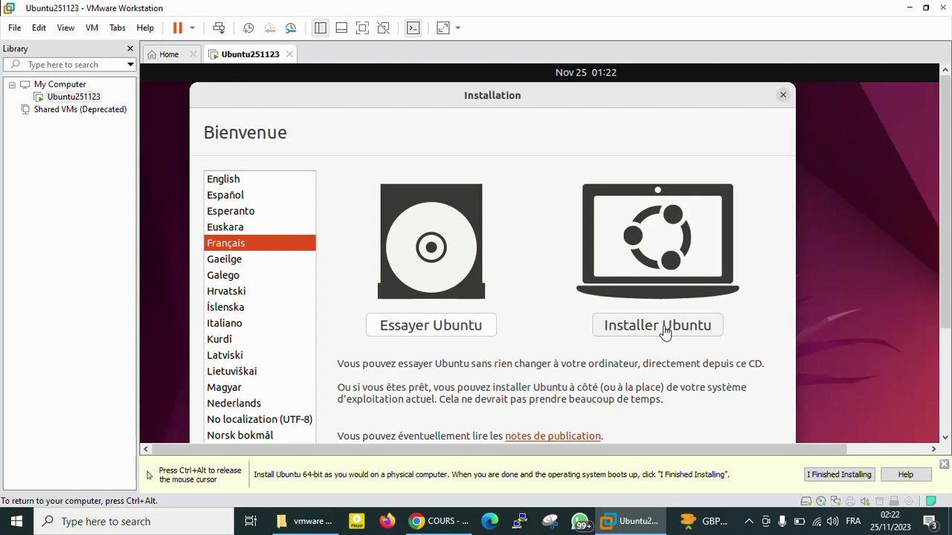
pyautogui.click(664, 333)
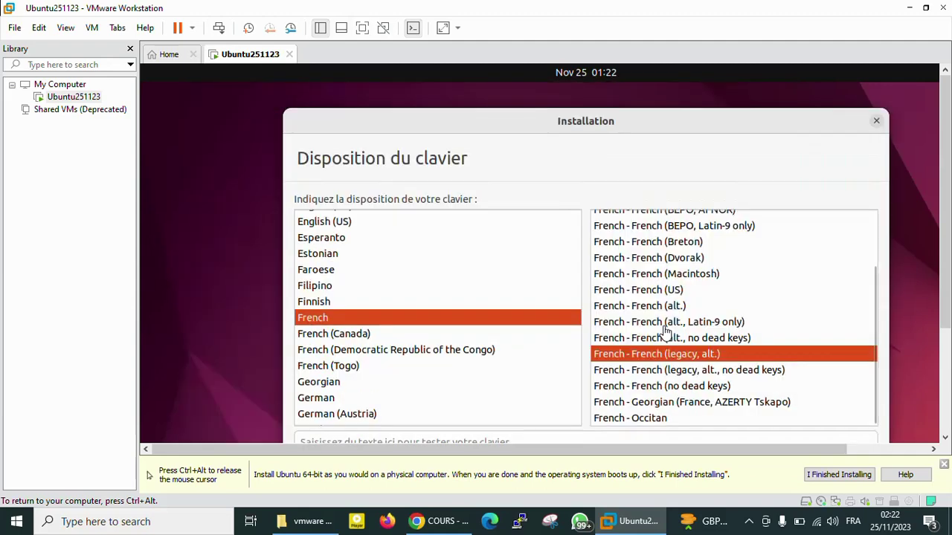
# Scroll the installer into view and accept the French (legacy, alt.) keyboard layout.
pyautogui.moveTo(480, 126); pyautogui.dragTo(468, 98)
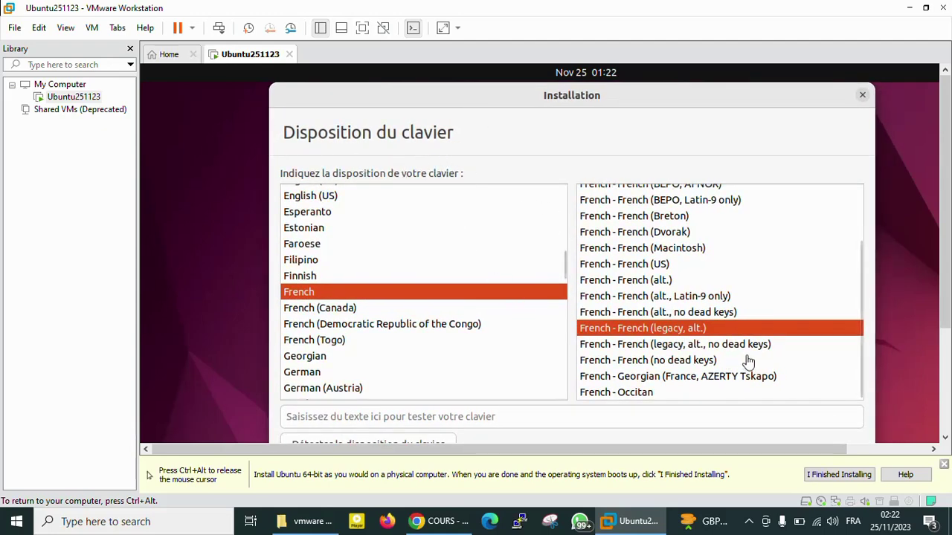
pyautogui.scroll(-2, 945, 292)
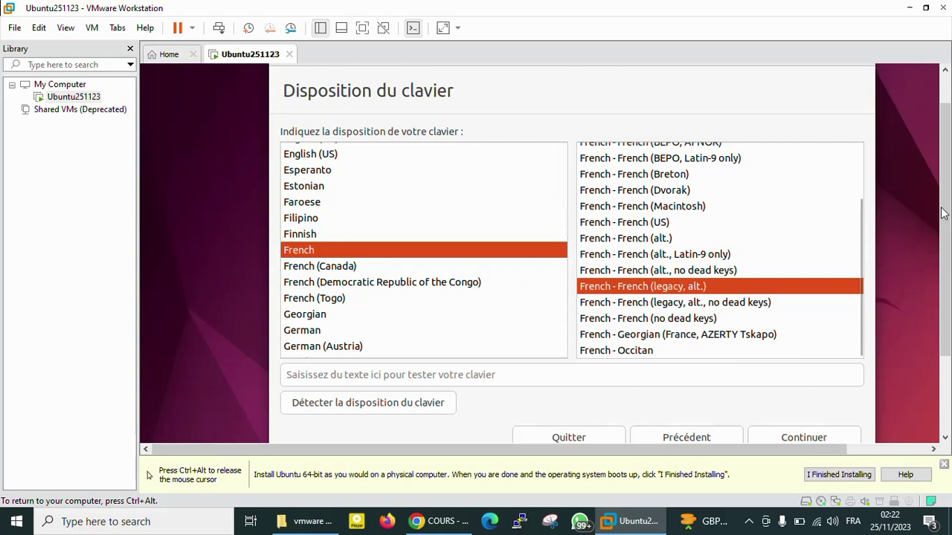
pyautogui.moveTo(944, 214); pyautogui.dragTo(826, 342)
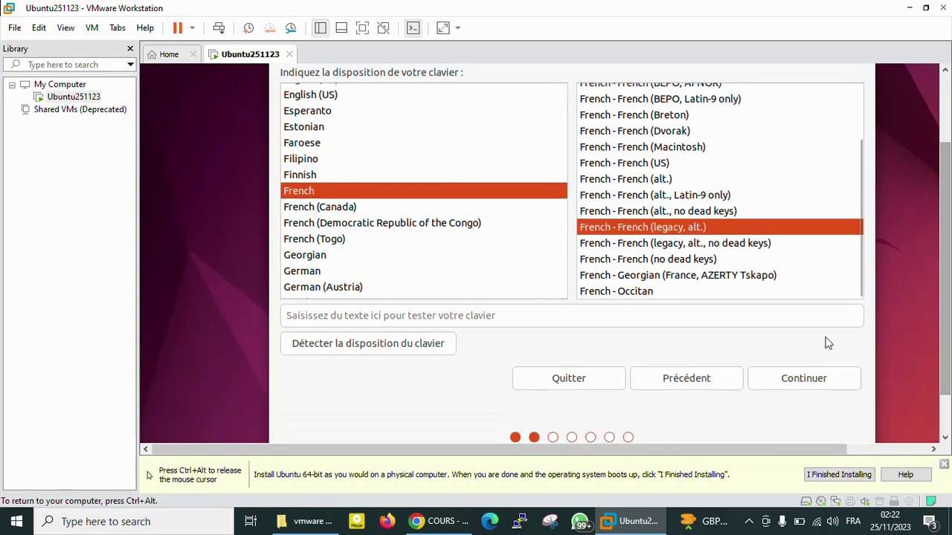
pyautogui.click(821, 381)
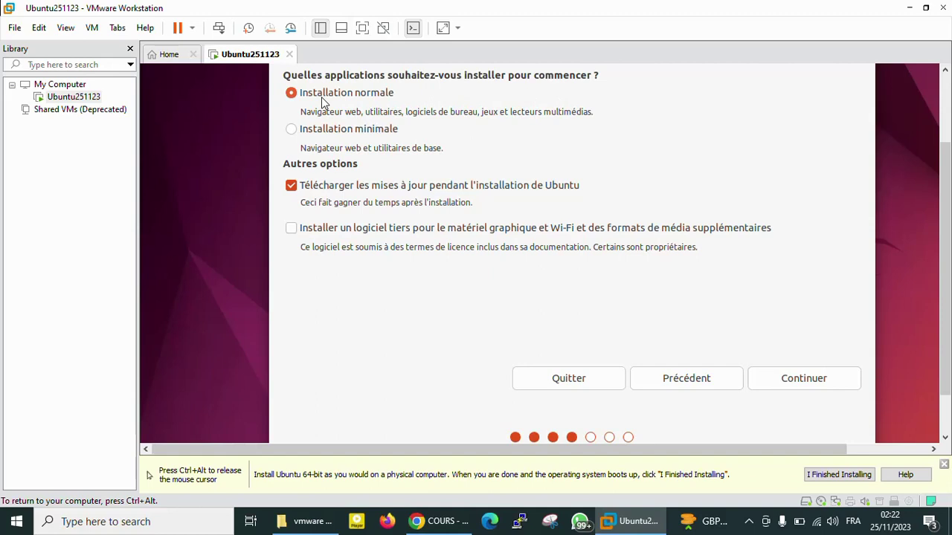
# Keep Installation normale with update downloads and continue, briefly opening and closing the recorder toolbar.
pyautogui.click(807, 379)
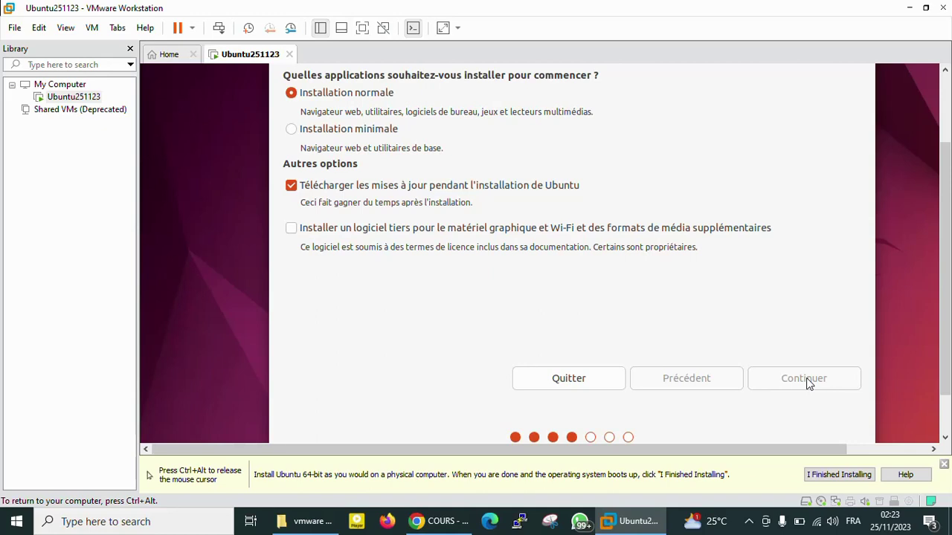
pyautogui.click(748, 524)
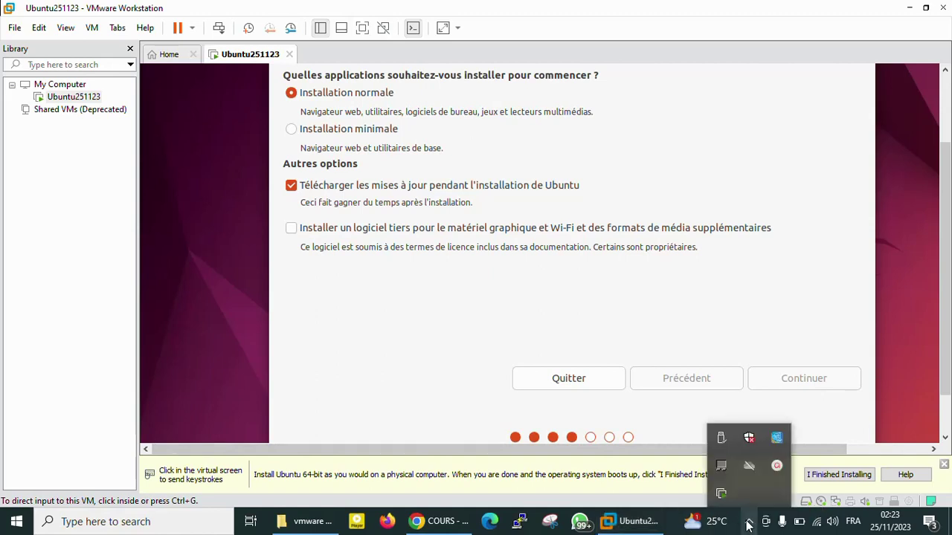
pyautogui.click(770, 470)
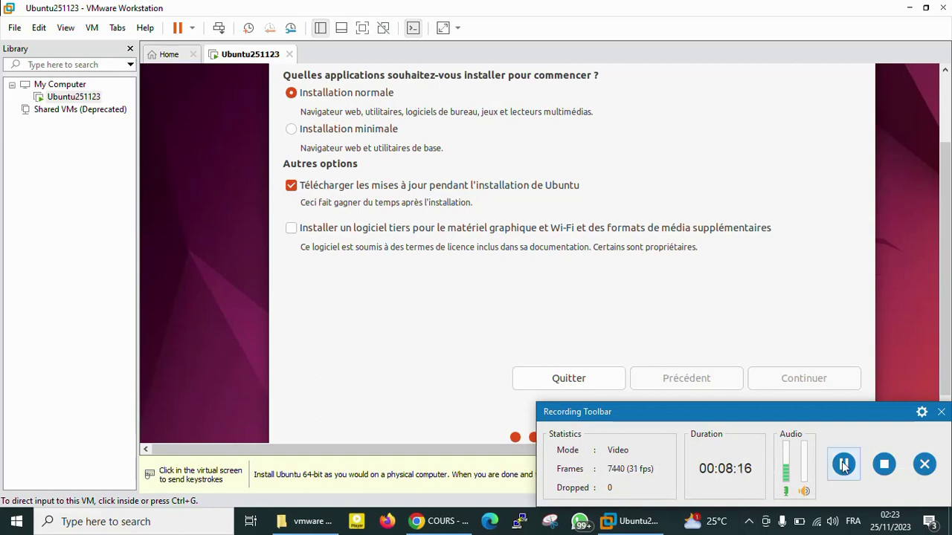
pyautogui.click(941, 411)
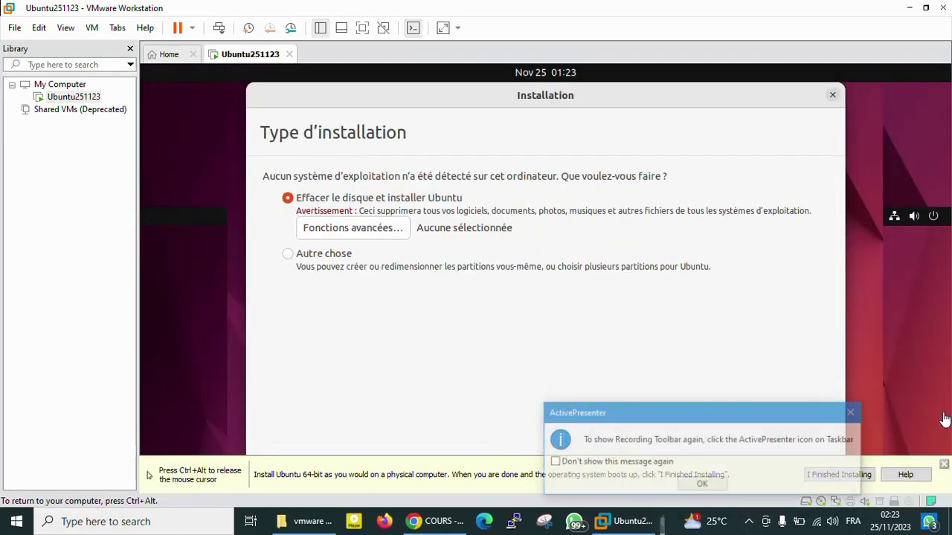
# Close VMware's hint bar, install with 'Effacer le disque et installer Ubuntu', and confirm the disk changes.
pyautogui.click(855, 413)
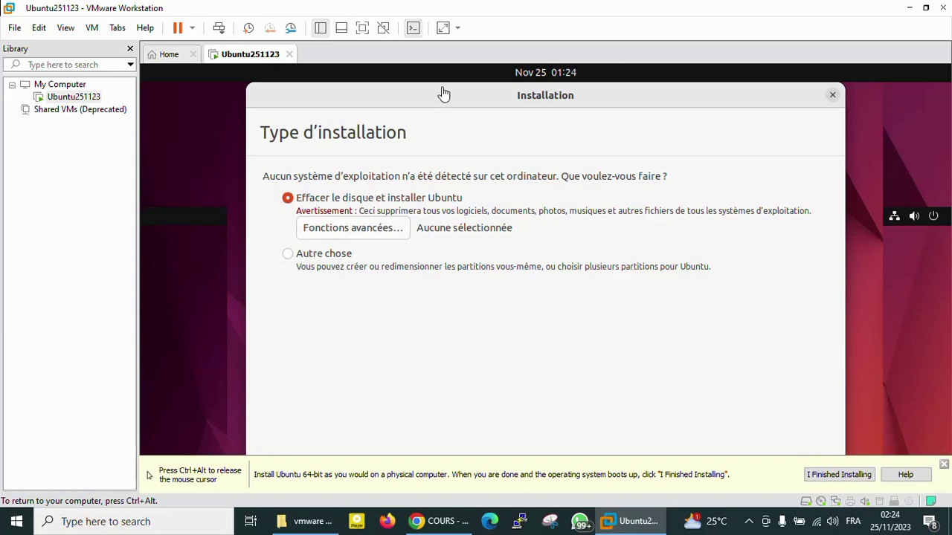
pyautogui.moveTo(443, 94); pyautogui.dragTo(439, 81)
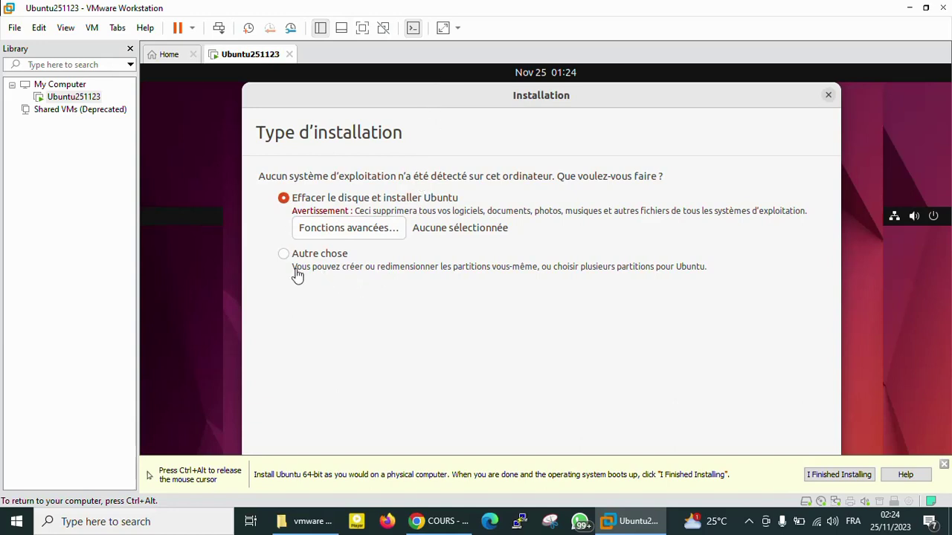
pyautogui.click(944, 465)
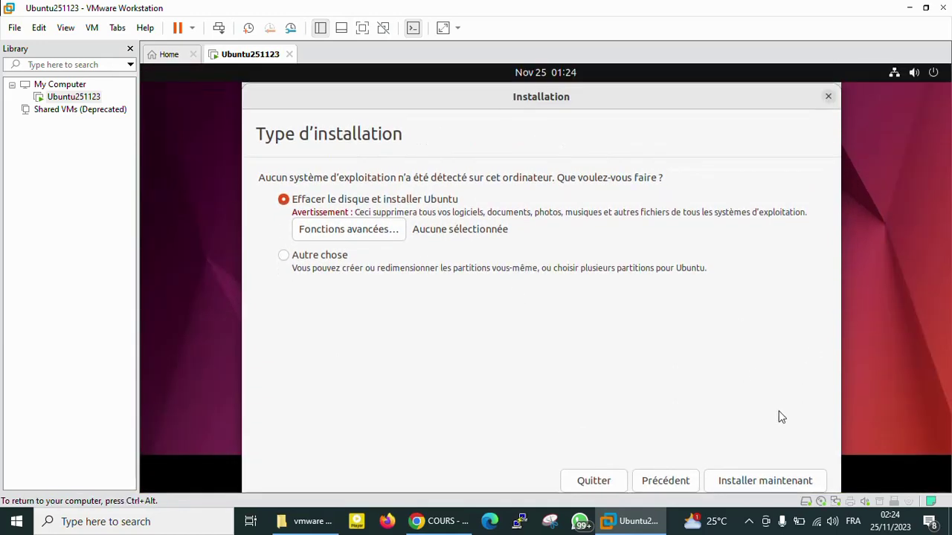
pyautogui.click(755, 481)
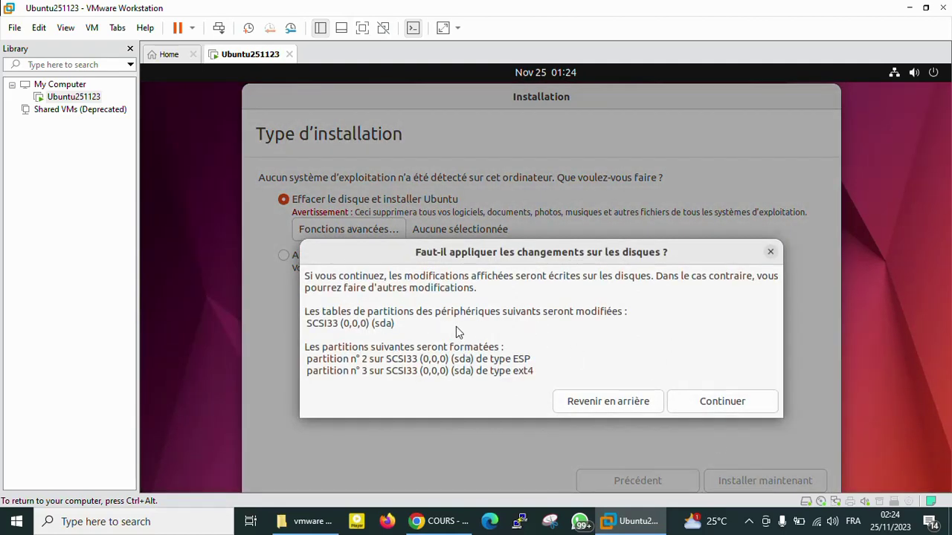
pyautogui.click(719, 402)
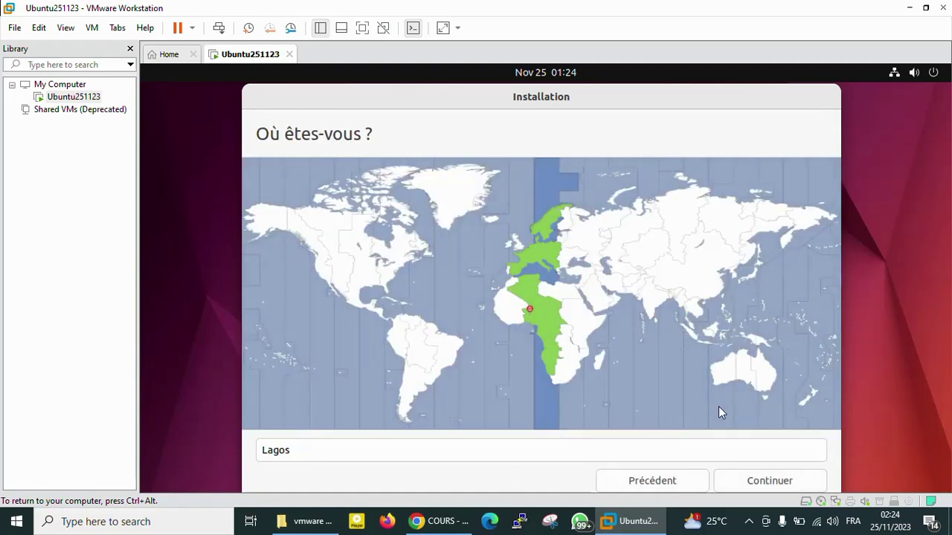
# Try cities on the time zone map, cycling through Libreville, Luanda and Kinshasa.
pyautogui.click(541, 340)
pyautogui.click(542, 342)
pyautogui.click(550, 343)
pyautogui.click(551, 349)
pyautogui.click(542, 340)
pyautogui.click(551, 343)
pyautogui.click(548, 330)
pyautogui.click(543, 330)
# Type Douala in the location field, pick Douala (Littoral, Cameroon) and continue.
pyautogui.click(306, 451)
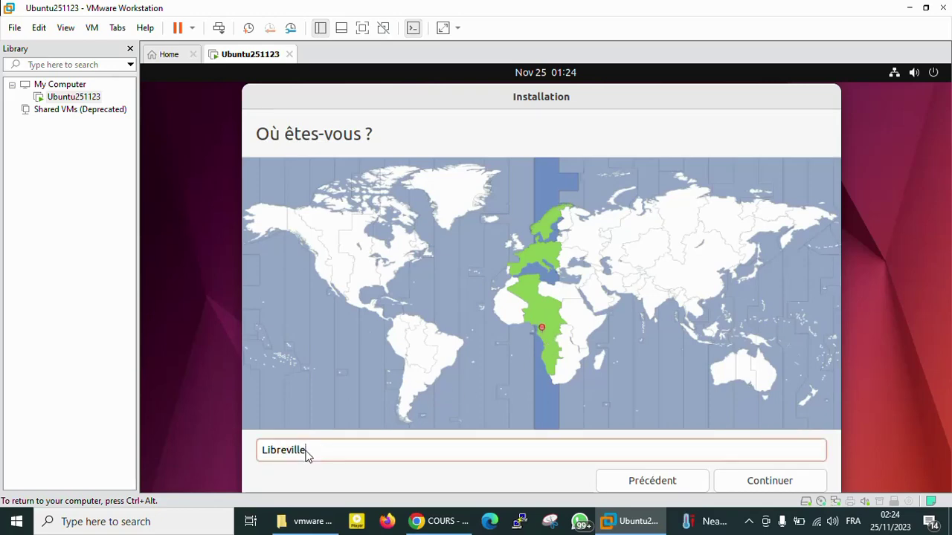
pyautogui.press('BackSpace')
pyautogui.press('BackSpace')
pyautogui.press('BackSpace')
pyautogui.press('BackSpace')
pyautogui.press('BackSpace')
pyautogui.press('BackSpace')
pyautogui.press('BackSpace')
pyautogui.press('BackSpace')
pyautogui.press('BackSpace')
pyautogui.press('BackSpace')
pyautogui.write('D')
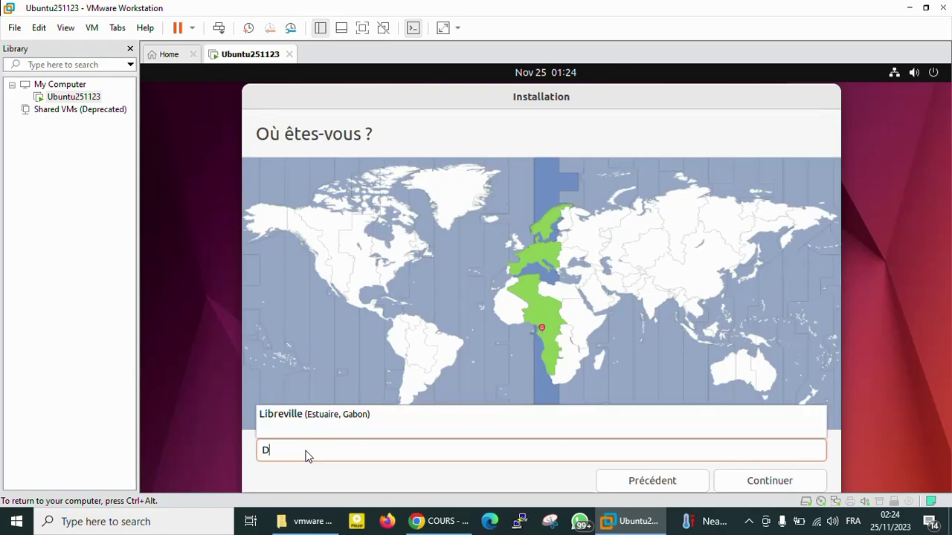
pyautogui.write('oua')
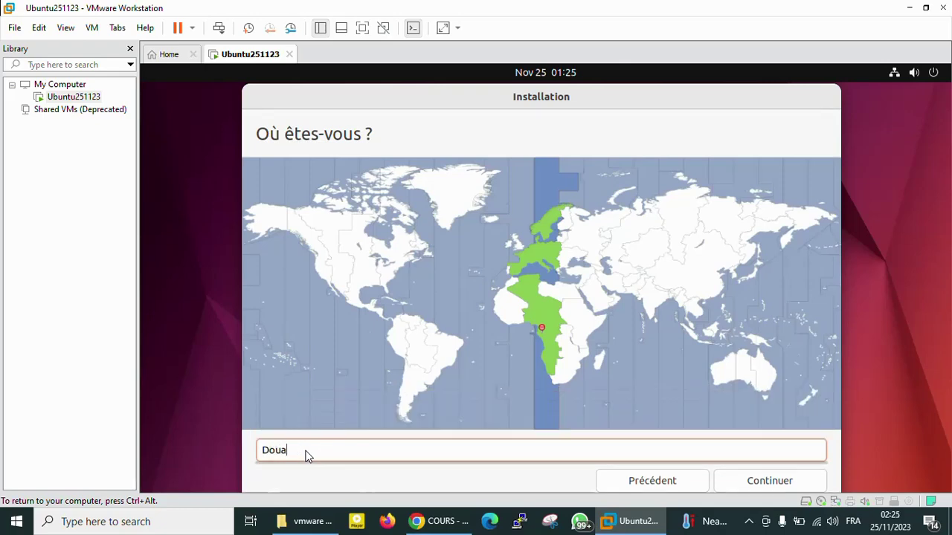
pyautogui.write('la')
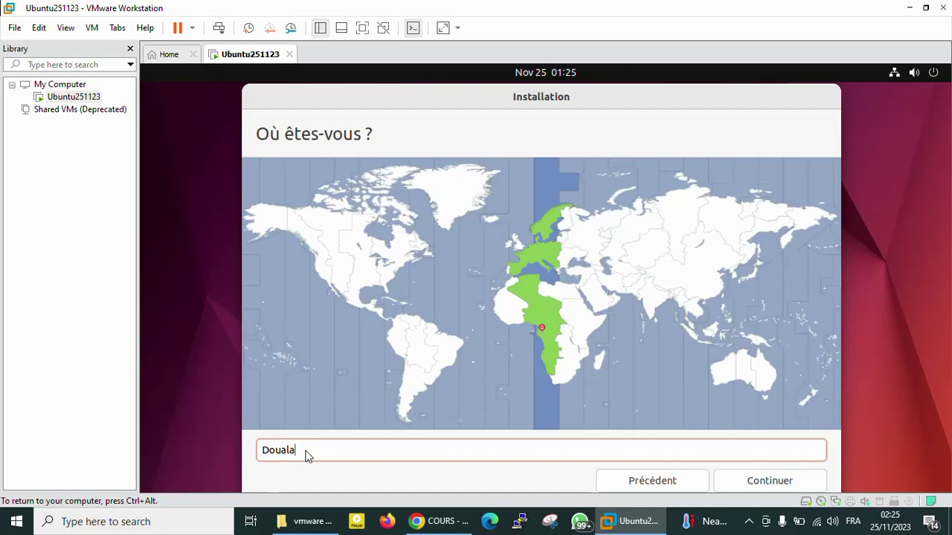
pyautogui.hotkey('ctrl', 'a')
pyautogui.write('Sao Paulo')
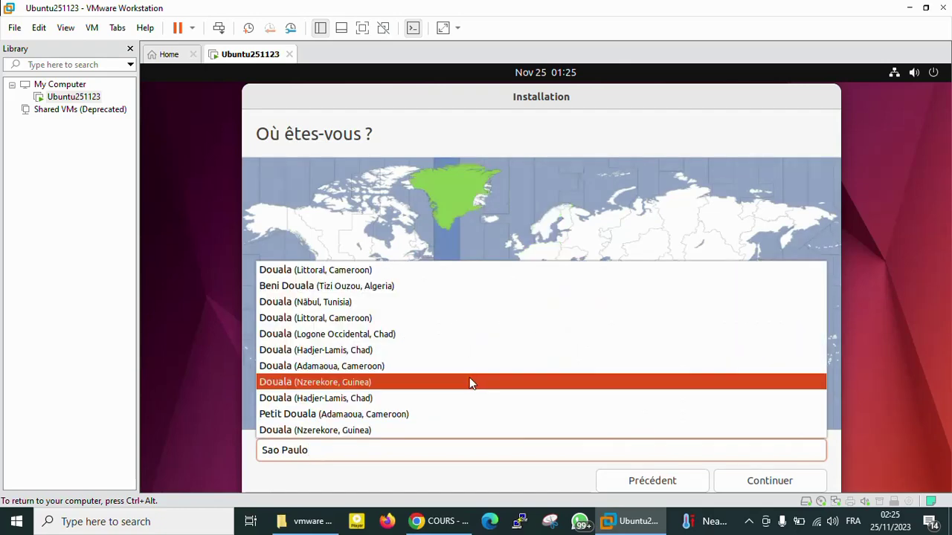
pyautogui.click(320, 450)
pyautogui.press('BackSpace')
pyautogui.press('BackSpace')
pyautogui.press('BackSpace')
pyautogui.press('BackSpace')
pyautogui.press('BackSpace')
pyautogui.press('BackSpace')
pyautogui.press('BackSpace')
pyautogui.press('BackSpace')
pyautogui.press('BackSpace')
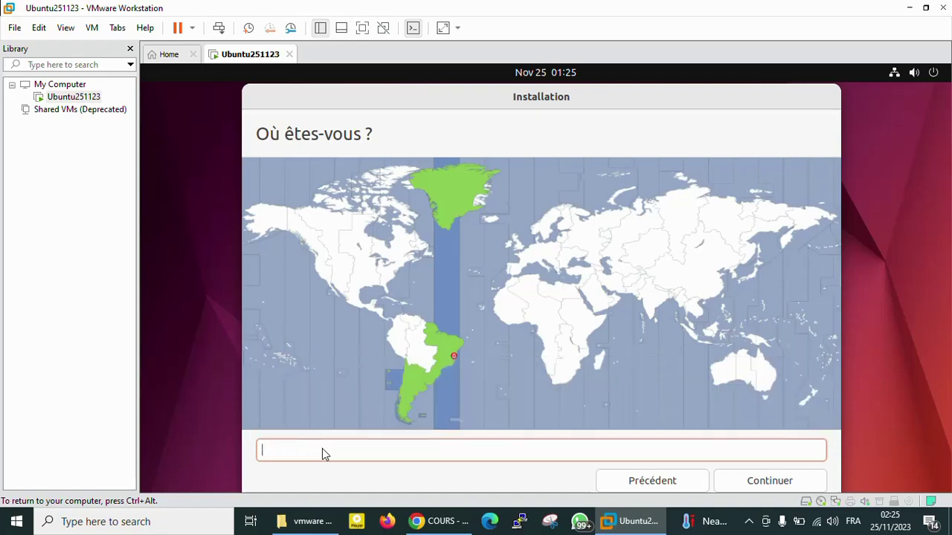
pyautogui.write('Doua')
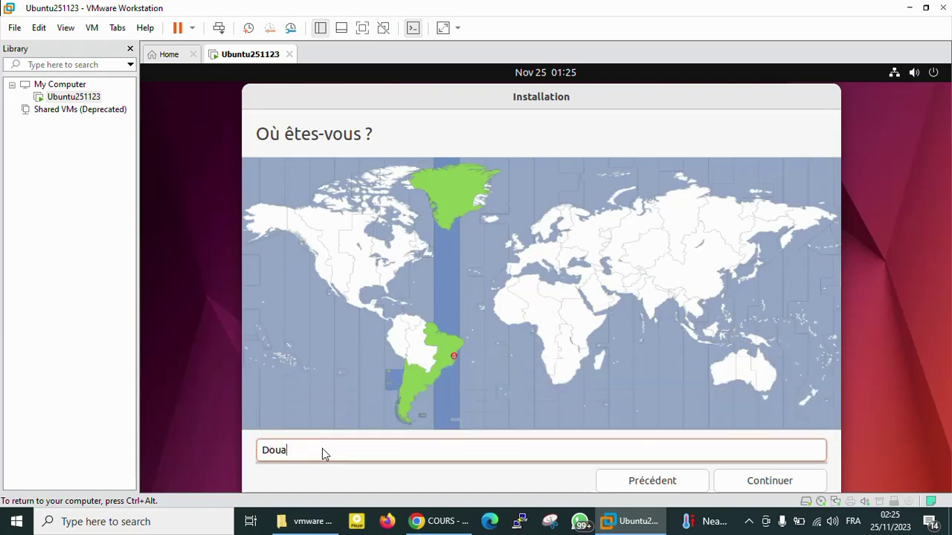
pyautogui.write('la')
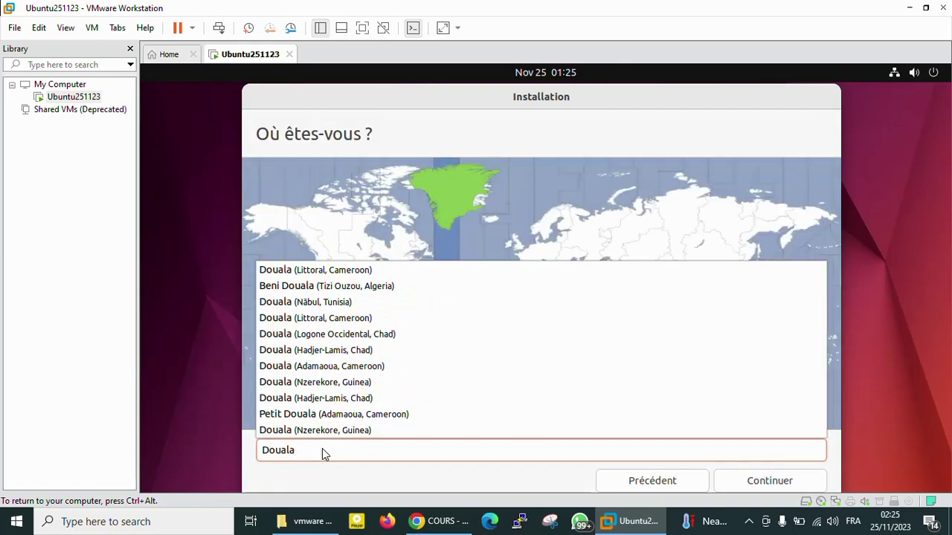
pyautogui.click(325, 278)
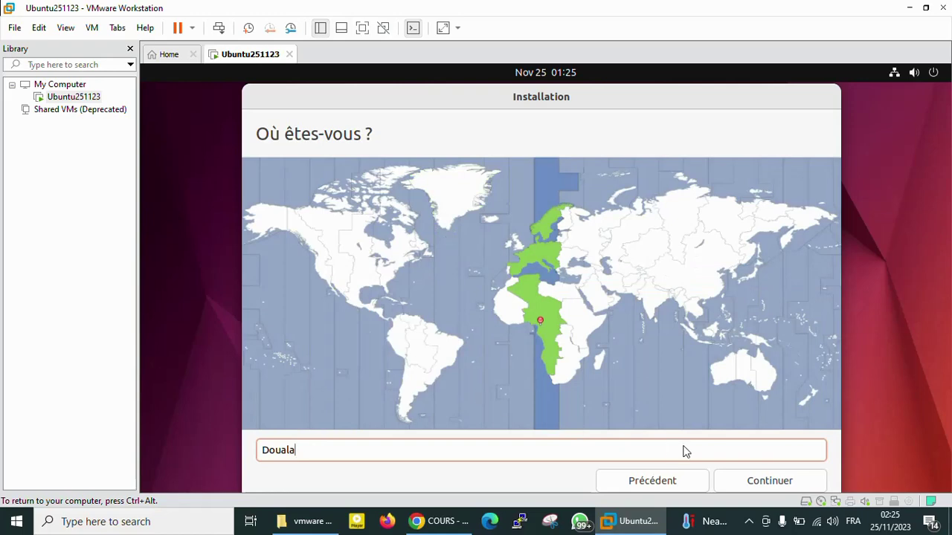
pyautogui.click(756, 483)
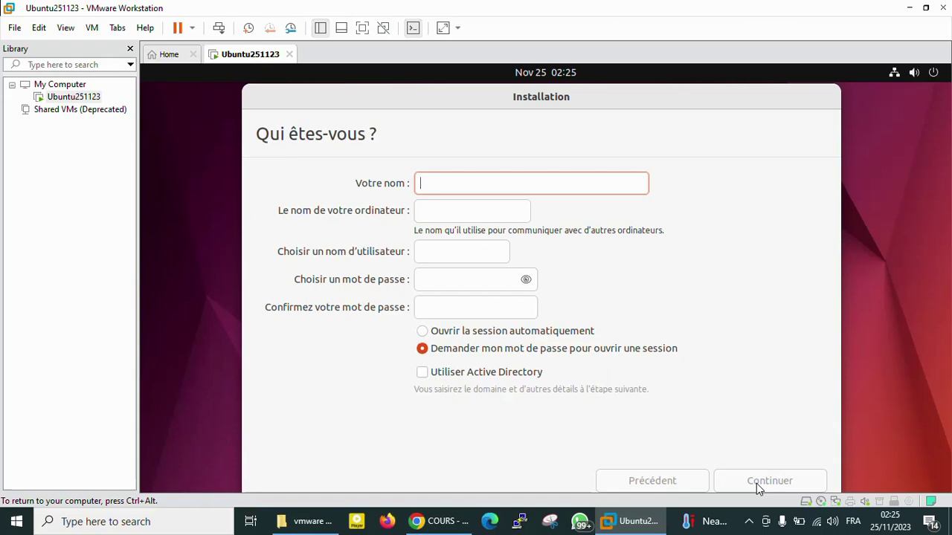
# Enter the user's name in Votre nom and change the computer name to srvubun.
pyautogui.write('YET')
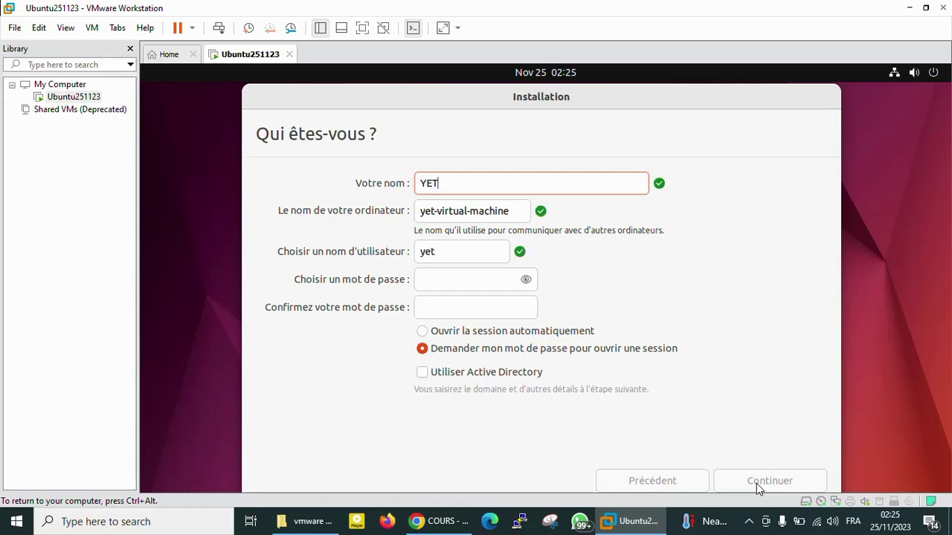
pyautogui.write('PA')
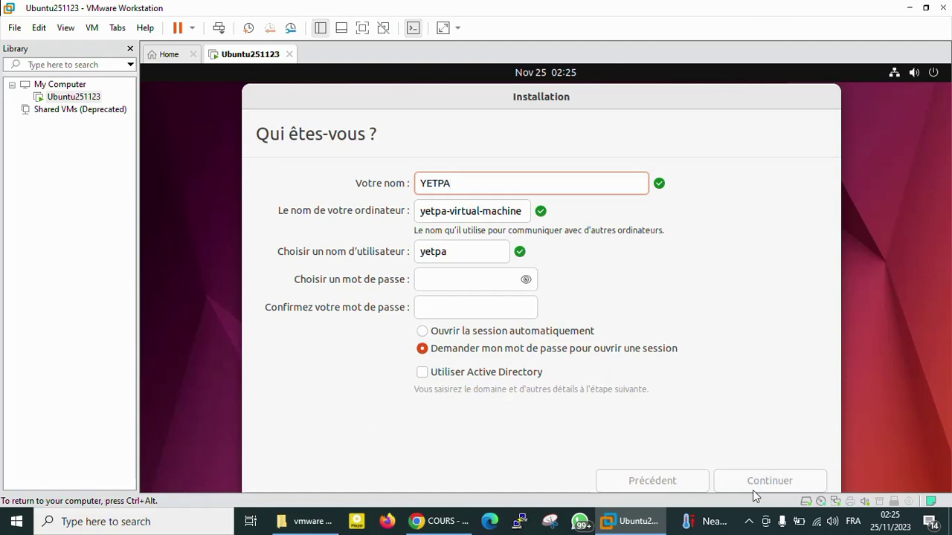
pyautogui.click(526, 218)
pyautogui.press('BackSpace')
pyautogui.press('BackSpace')
pyautogui.press('BackSpace')
pyautogui.press('BackSpace')
pyautogui.press('BackSpace')
pyautogui.press('BackSpace')
pyautogui.press('BackSpace')
pyautogui.press('BackSpace')
pyautogui.press('BackSpace')
pyautogui.press('BackSpace')
pyautogui.press('BackSpace')
pyautogui.press('BackSpace')
pyautogui.press('BackSpace')
pyautogui.press('BackSpace')
pyautogui.press('BackSpace')
pyautogui.press('BackSpace')
pyautogui.press('BackSpace')
pyautogui.press('BackSpace')
pyautogui.press('BackSpace')
pyautogui.press('BackSpace')
pyautogui.press('BackSpace')
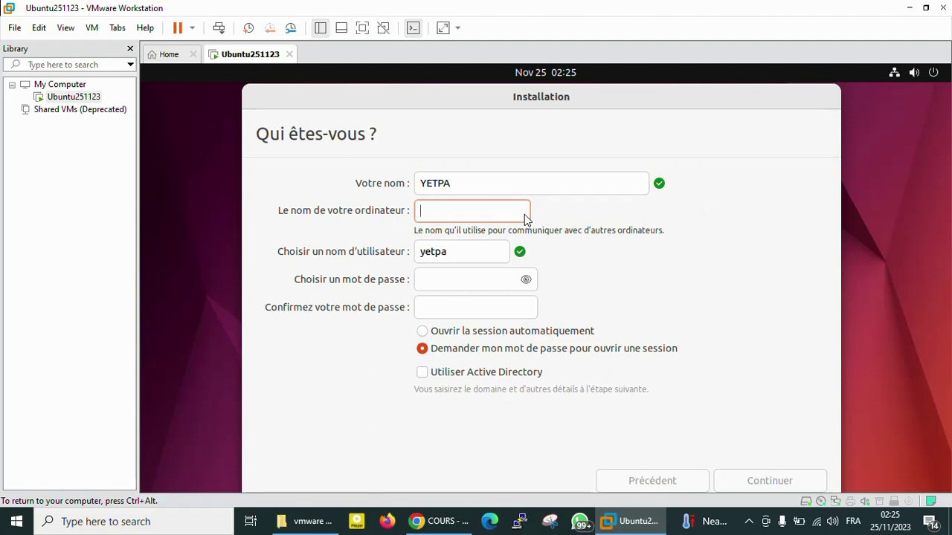
pyautogui.write('srvubun')
# Enter and confirm the account password, checking it with the eye icon, then submit to install.
pyautogui.click(460, 281)
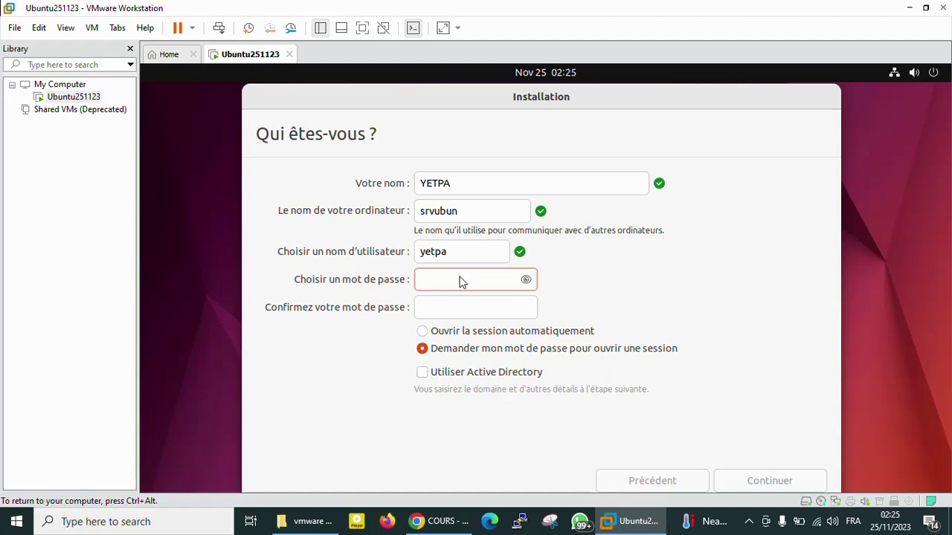
pyautogui.write('●●●')
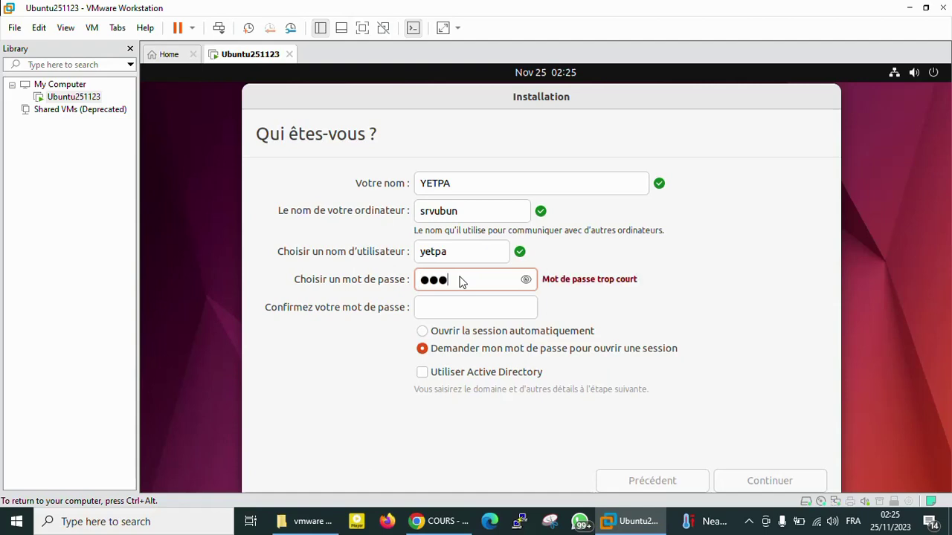
pyautogui.write('●●')
pyautogui.click(526, 280)
pyautogui.click(526, 279)
pyautogui.click(469, 313)
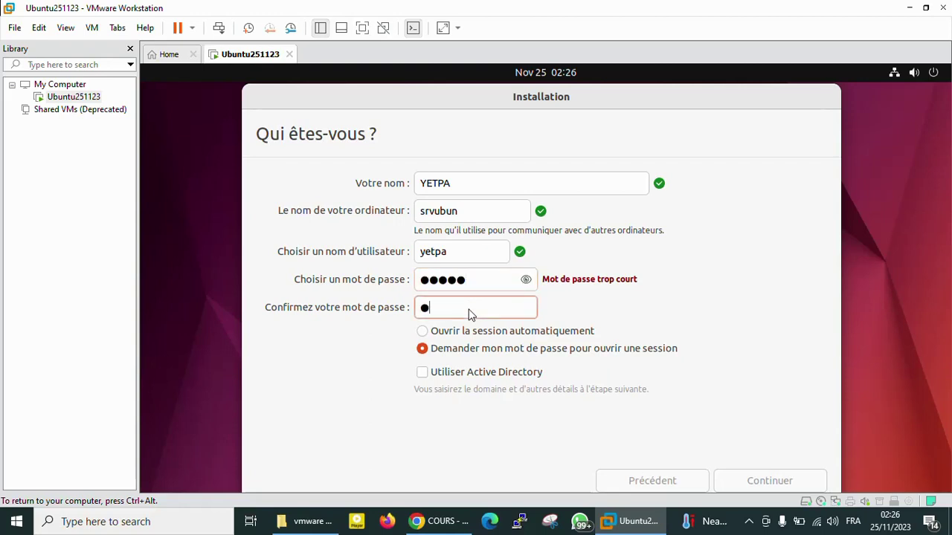
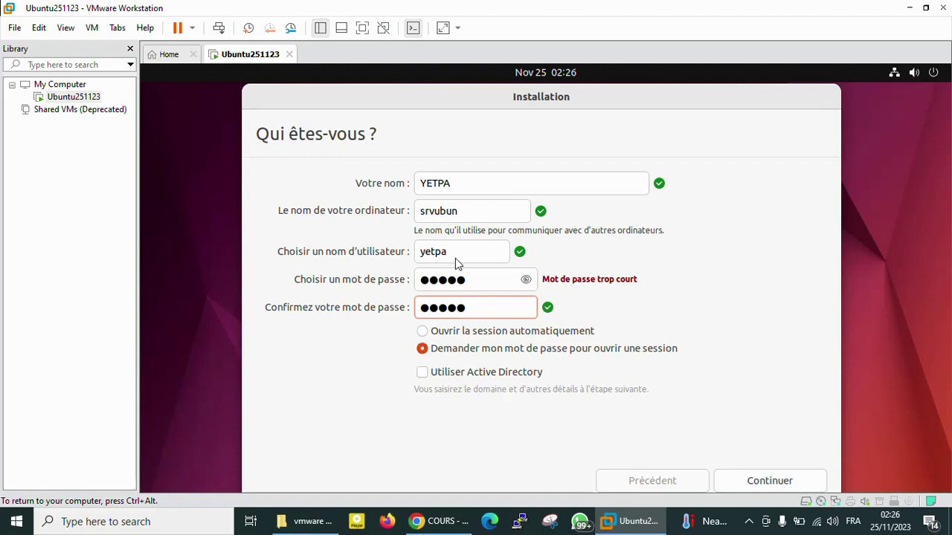
pyautogui.click(524, 282)
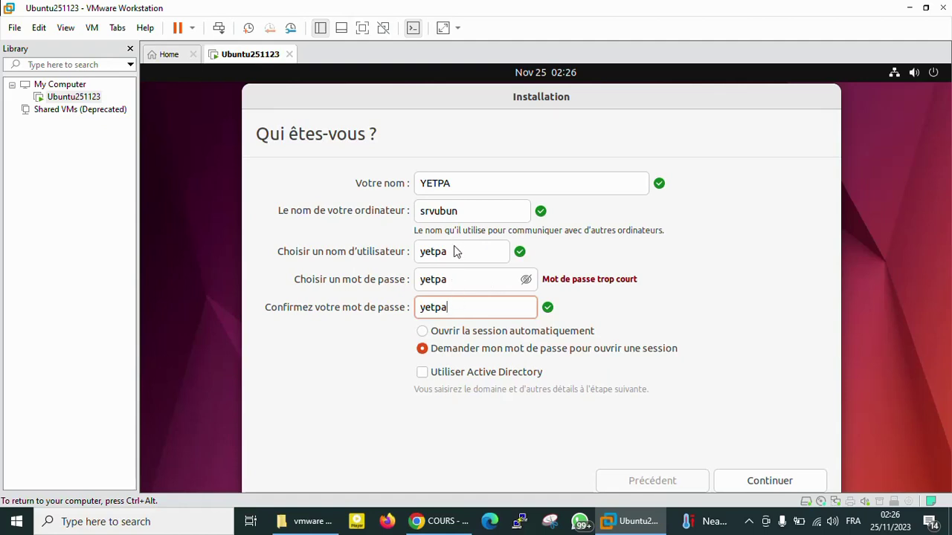
pyautogui.click(526, 281)
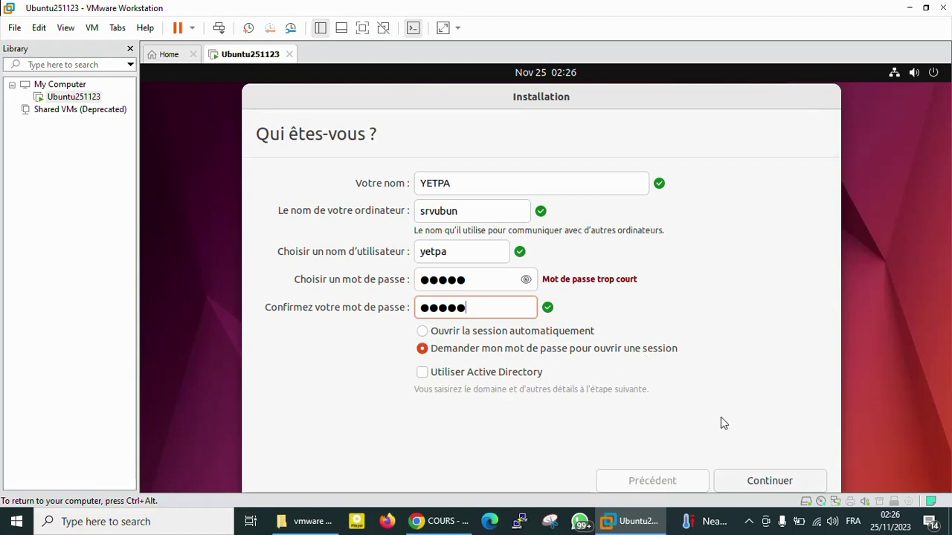
pyautogui.press('Return')
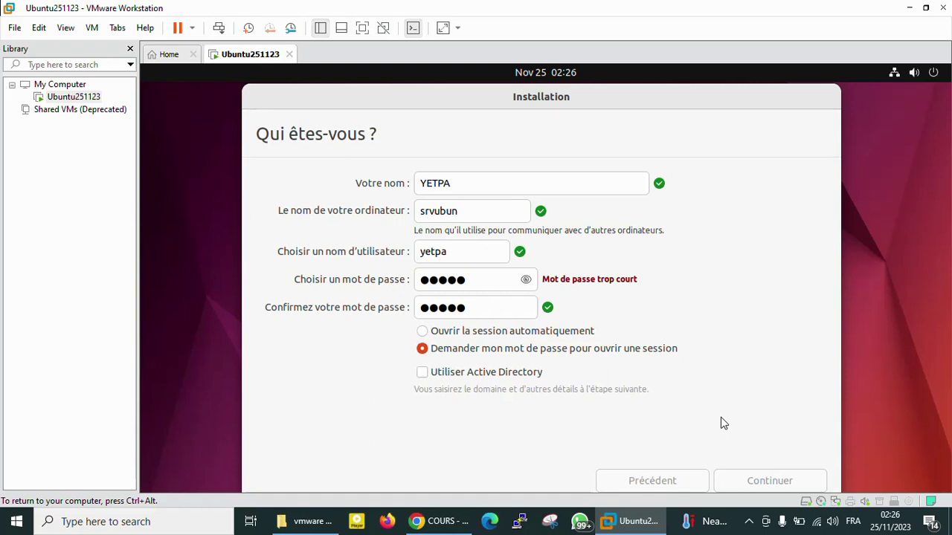
pyautogui.press('Return')
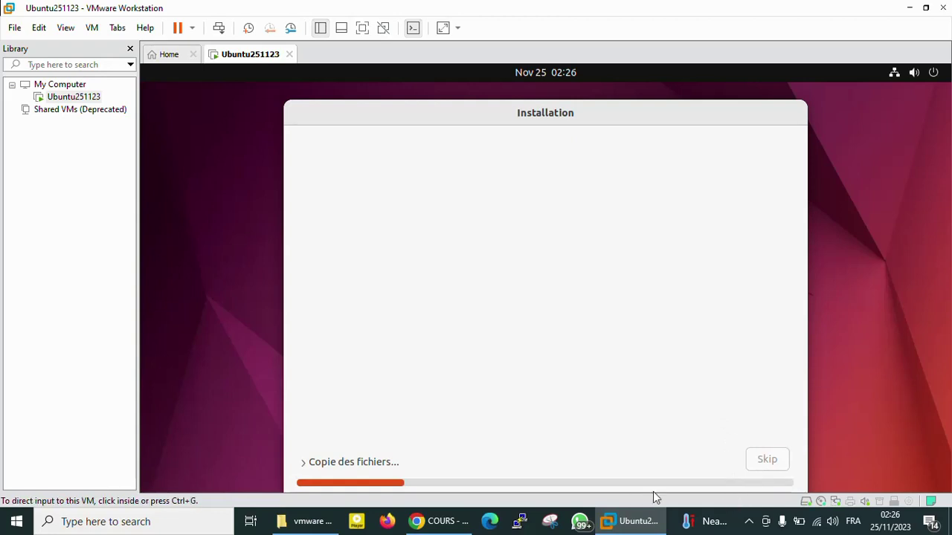
# Let the installer copy files and install the system while using the host's system tray.
pyautogui.click(749, 524)
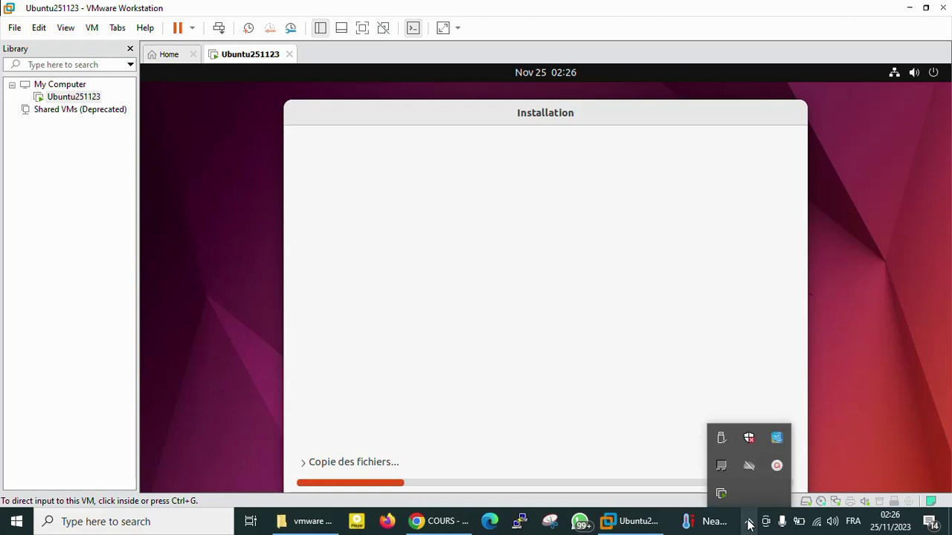
pyautogui.click(777, 466)
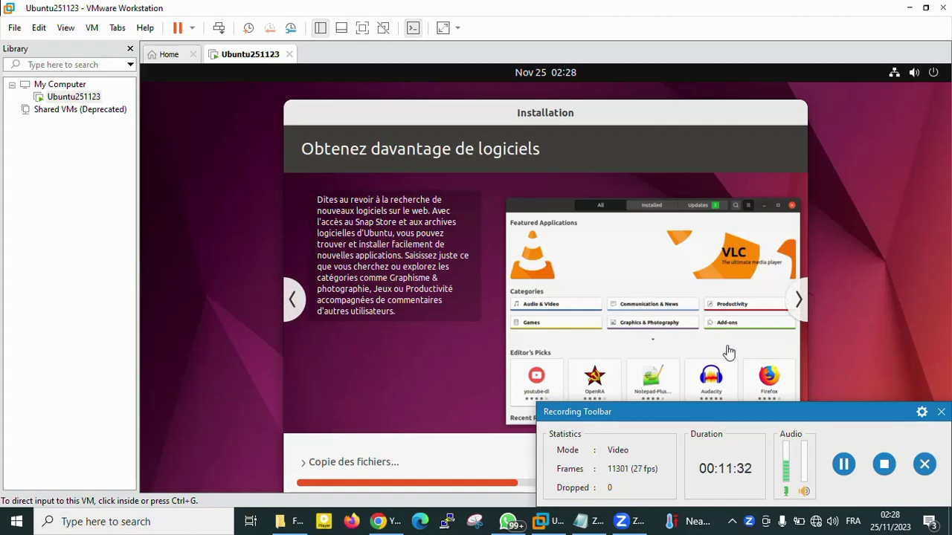
pyautogui.click(843, 464)
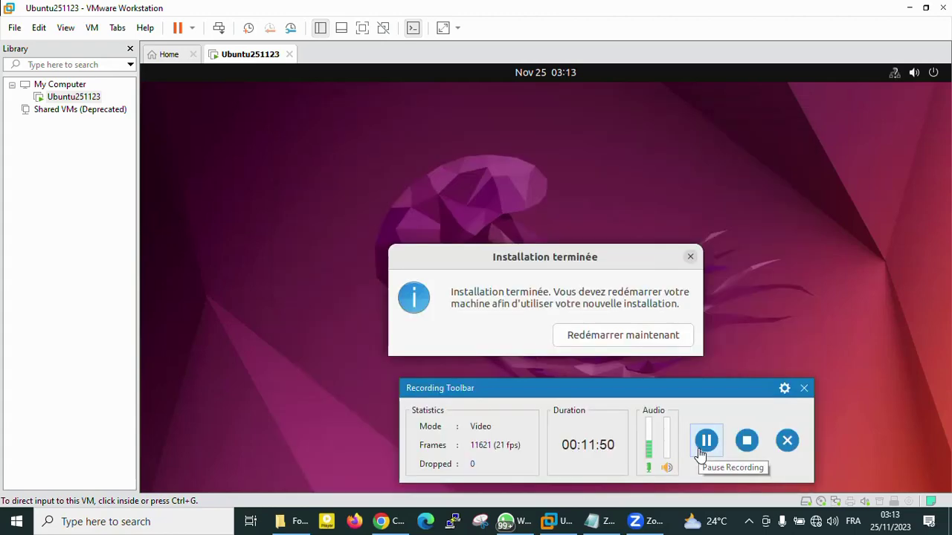
# Restart the VM via 'Redémarrer maintenant' on the Installation terminée prompt.
pyautogui.click(647, 339)
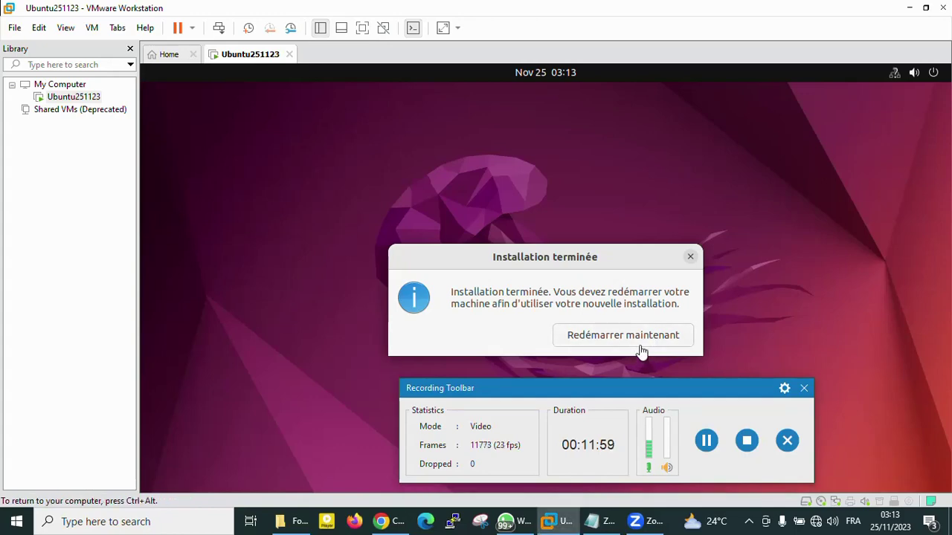
pyautogui.click(642, 342)
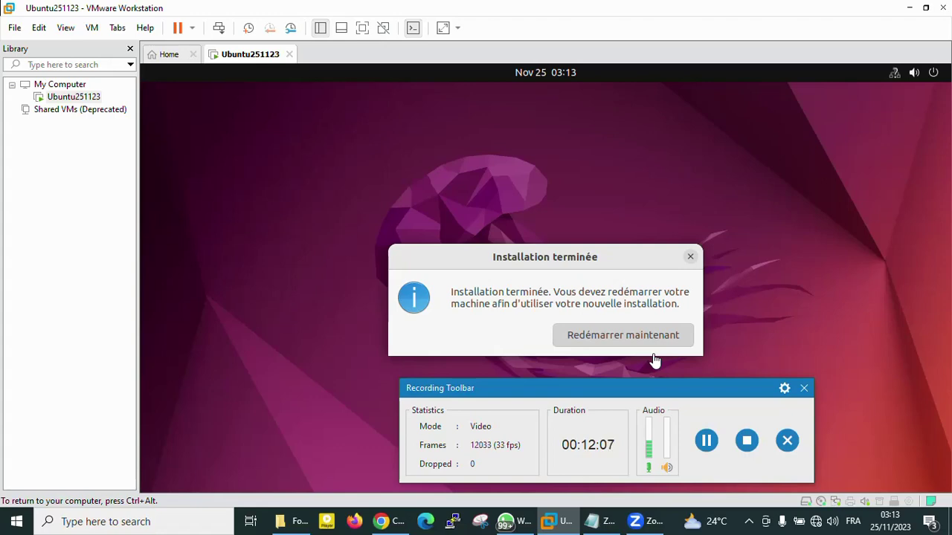
pyautogui.click(654, 357)
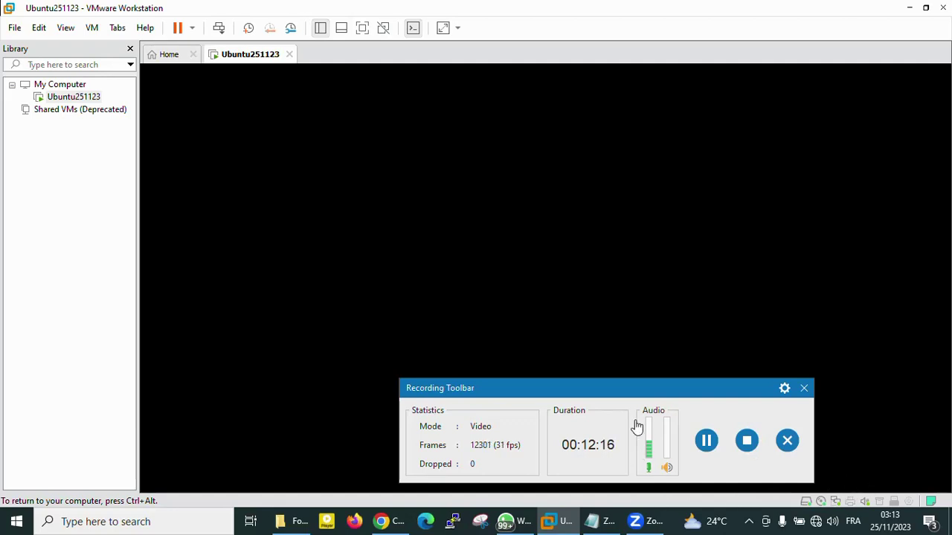
# Wait for the VM to boot to the Ubuntu login screen, briefly checking the host's Wi-Fi list.
pyautogui.click(816, 521)
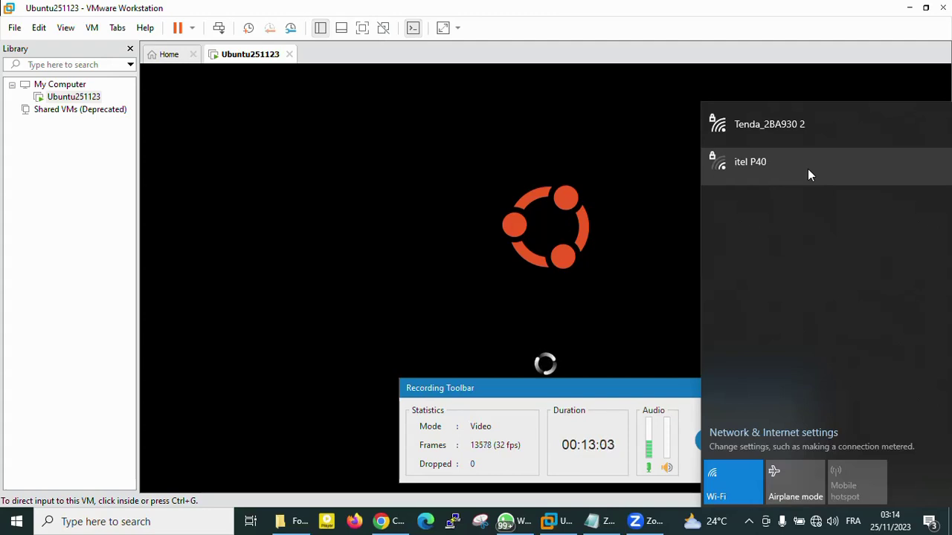
pyautogui.click(641, 402)
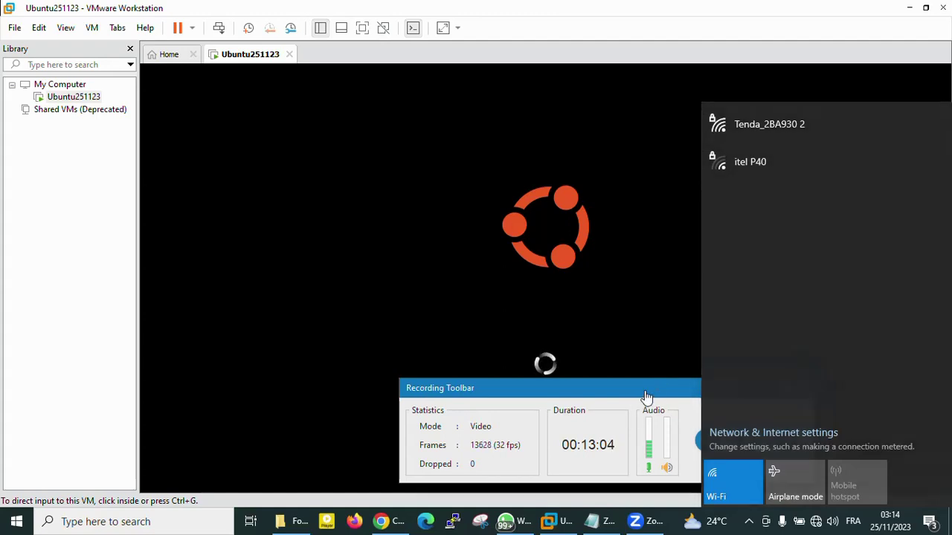
pyautogui.moveTo(668, 389); pyautogui.dragTo(663, 370)
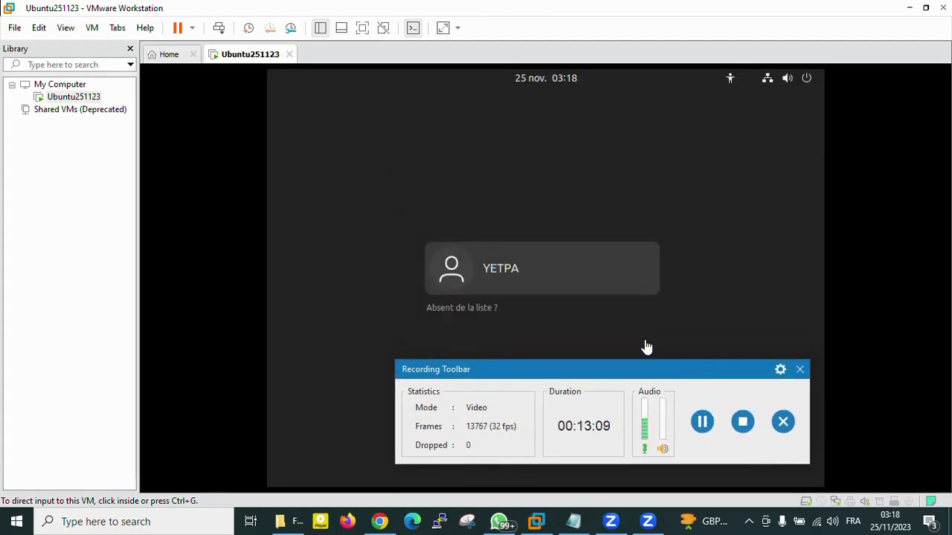
# Log in to the new user account with its password, then put away the host's Zoom waiting window.
pyautogui.click(551, 272)
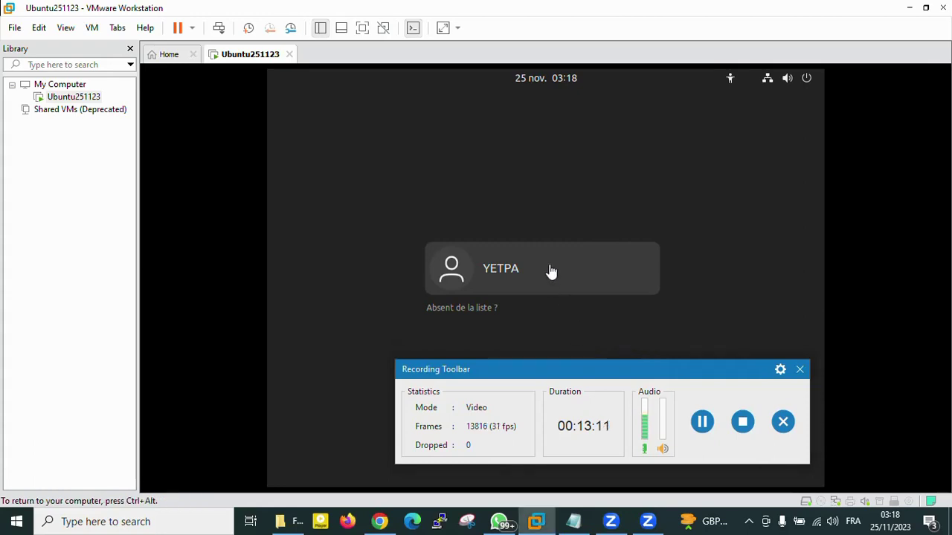
pyautogui.click(551, 272)
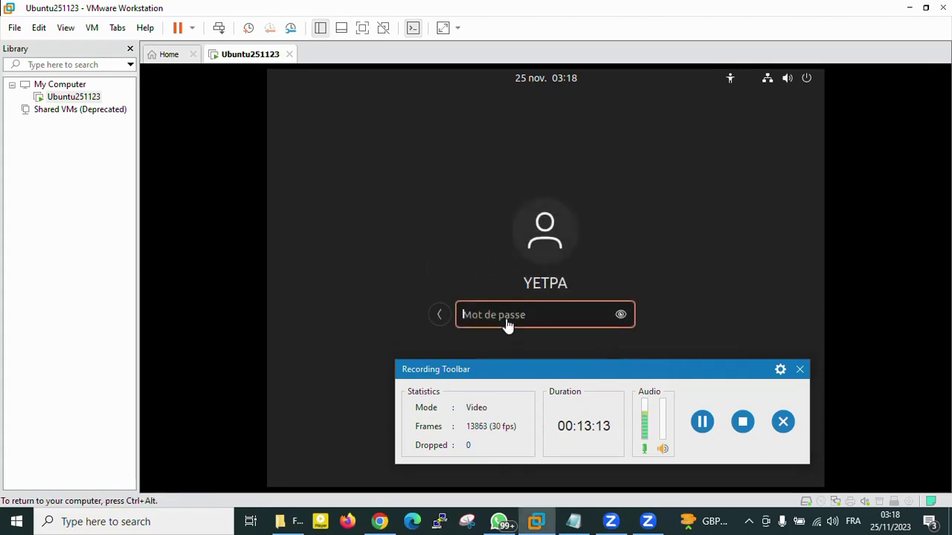
pyautogui.write('•••••')
pyautogui.press('Return')
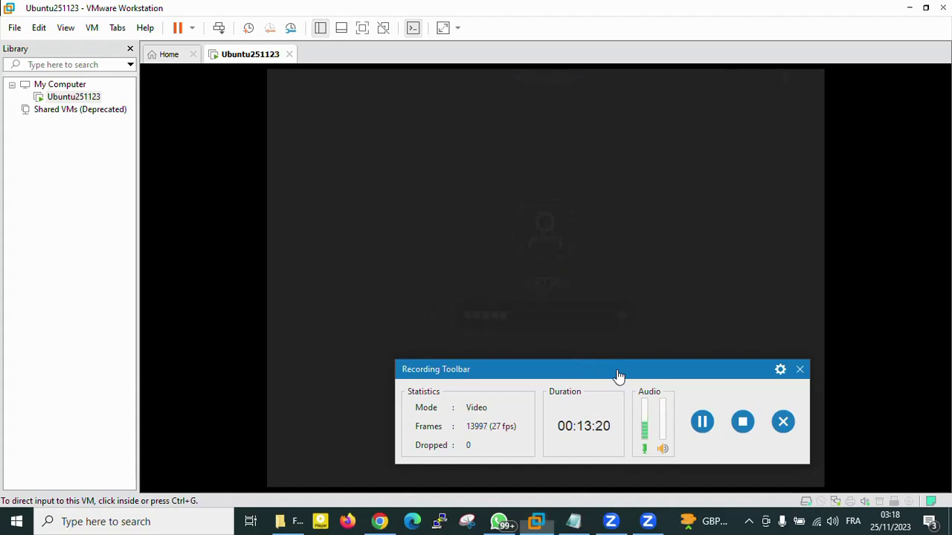
pyautogui.moveTo(618, 376); pyautogui.dragTo(571, 376)
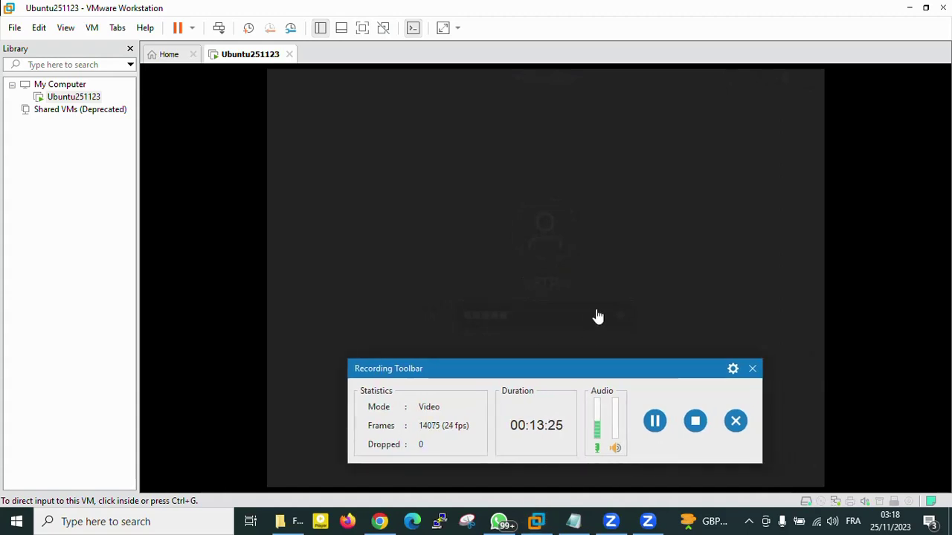
pyautogui.click(649, 523)
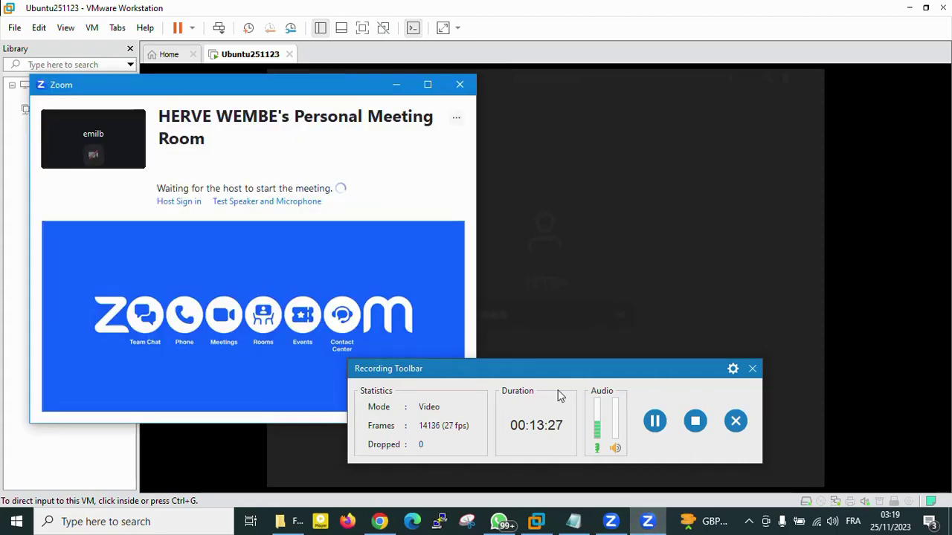
pyautogui.click(397, 86)
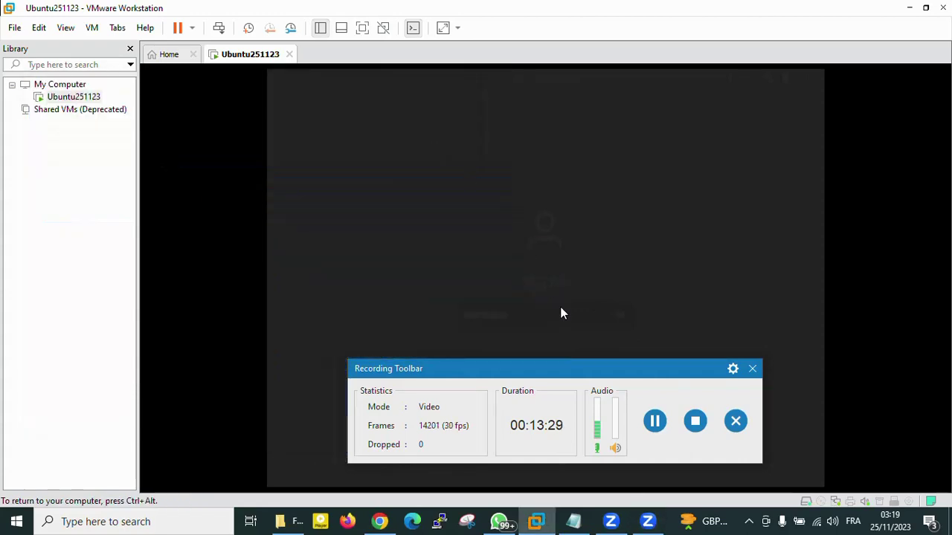
pyautogui.click(602, 316)
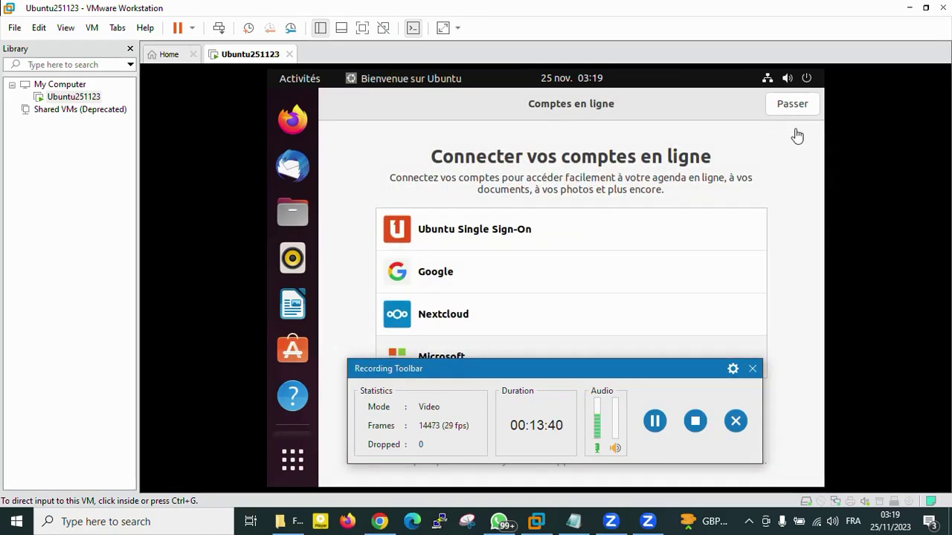
# Skip online accounts, pass the Livepatch and usage report pages, wait out the freeze, and finish.
pyautogui.click(795, 111)
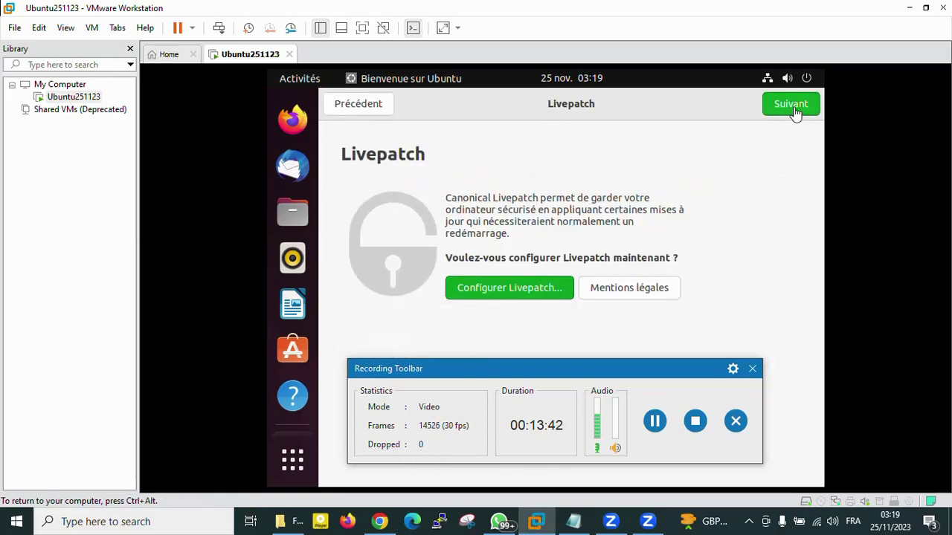
pyautogui.click(795, 111)
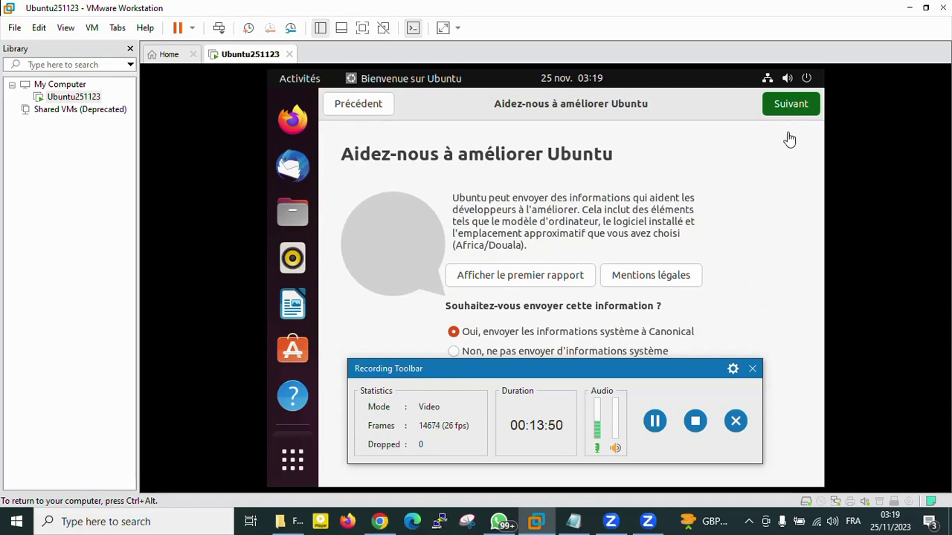
pyautogui.click(797, 106)
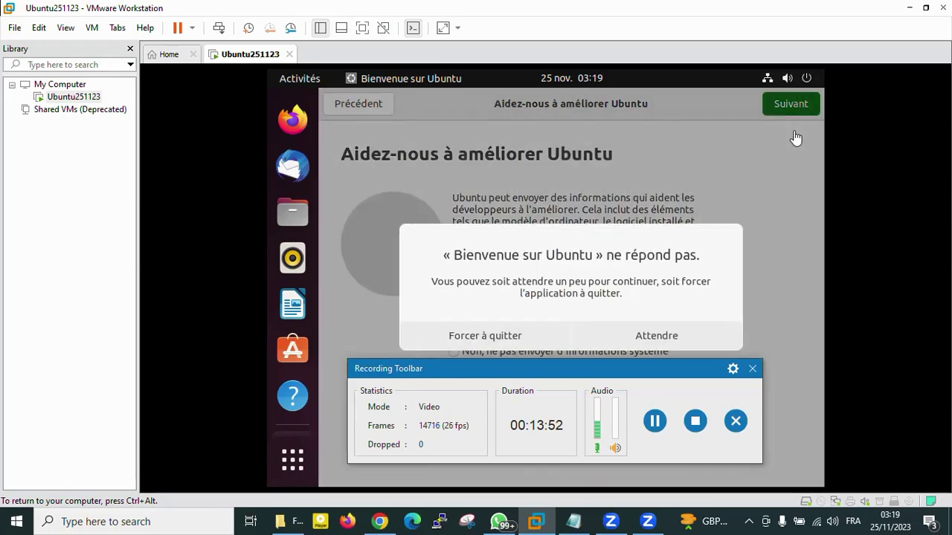
pyautogui.click(644, 341)
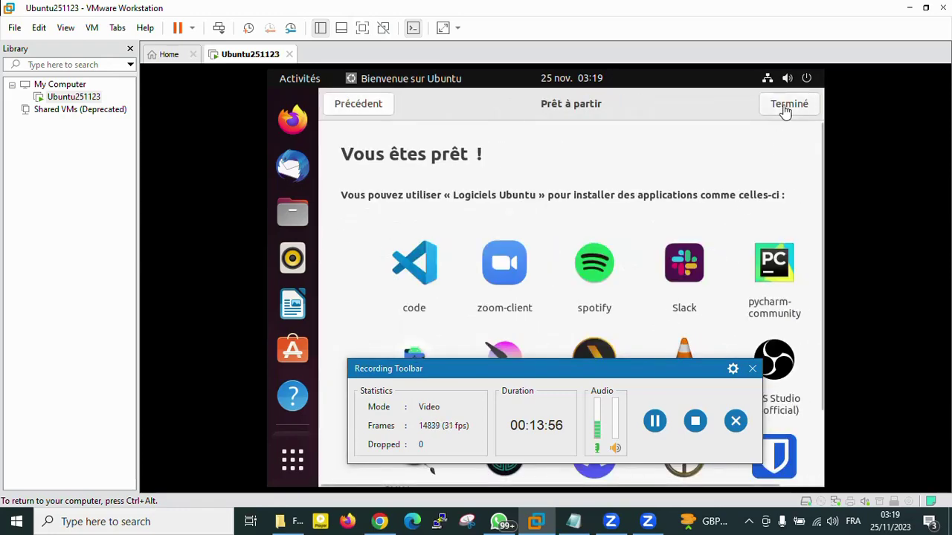
pyautogui.click(786, 109)
pyautogui.moveTo(618, 374); pyautogui.dragTo(724, 352)
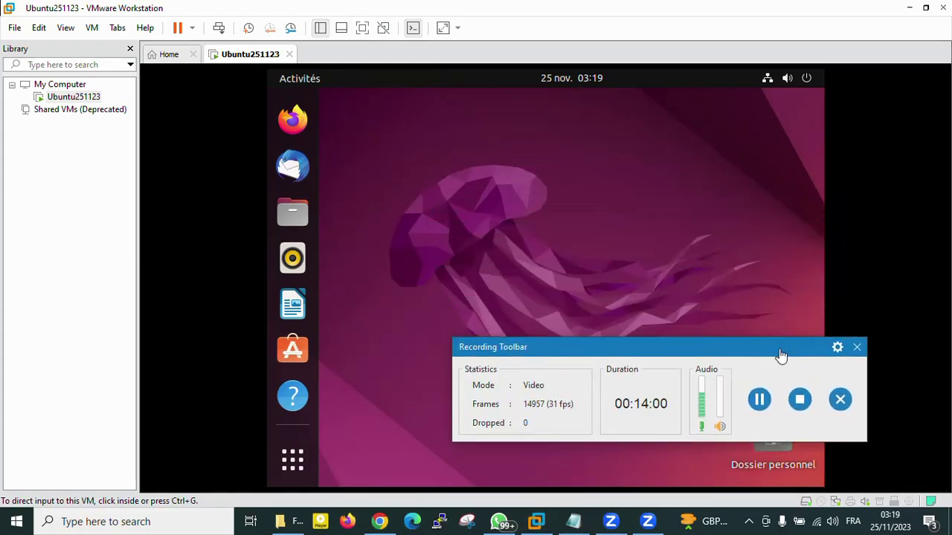
# Launch Paramètres from the Show Applications grid, opening on the Réseau page.
pyautogui.click(857, 347)
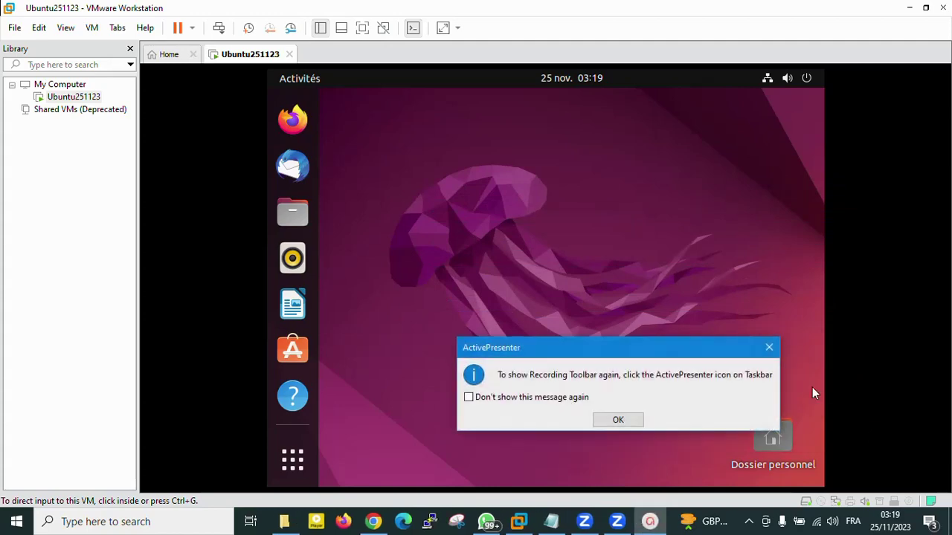
pyautogui.click(637, 422)
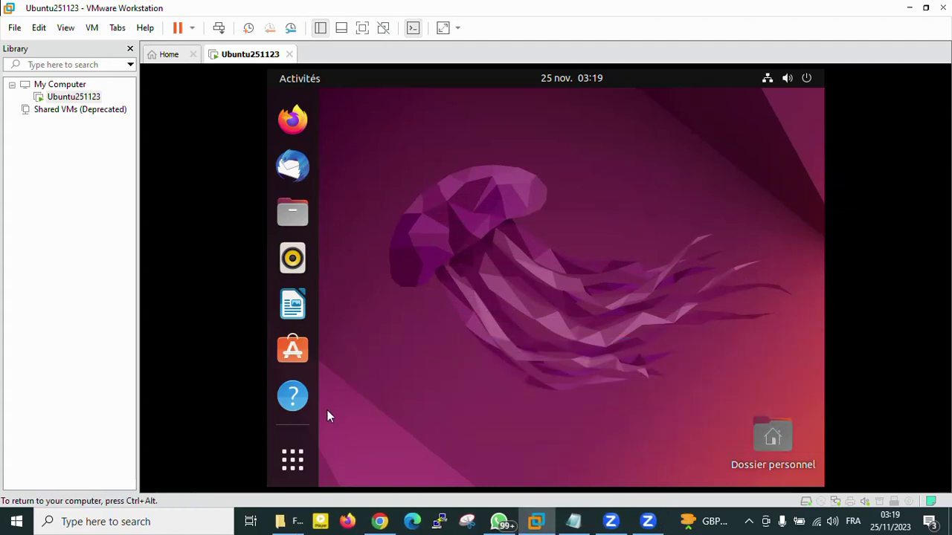
pyautogui.click(304, 460)
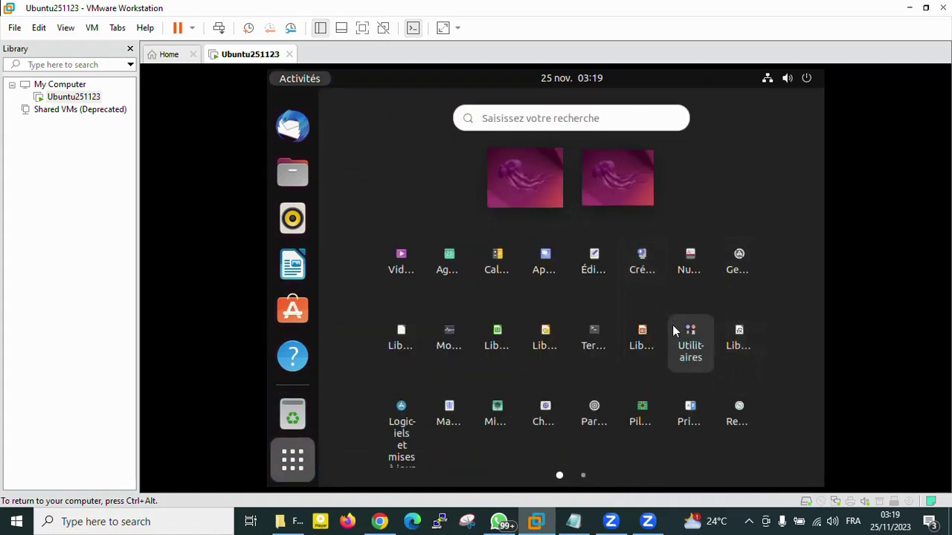
pyautogui.click(587, 476)
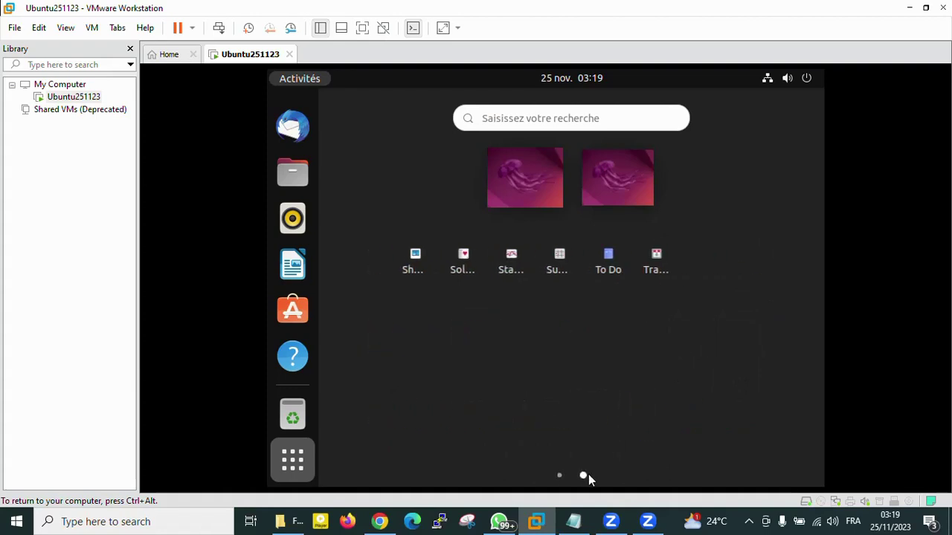
pyautogui.click(558, 476)
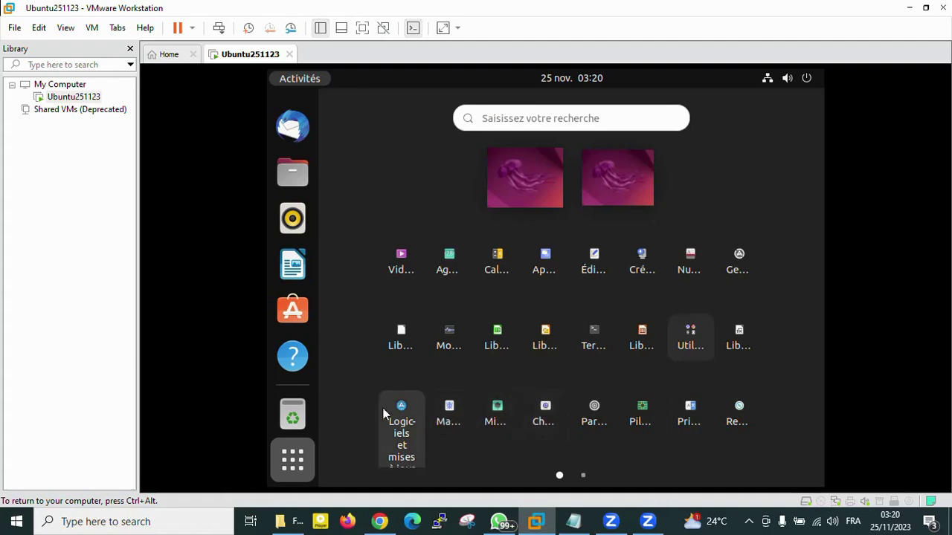
pyautogui.click(583, 476)
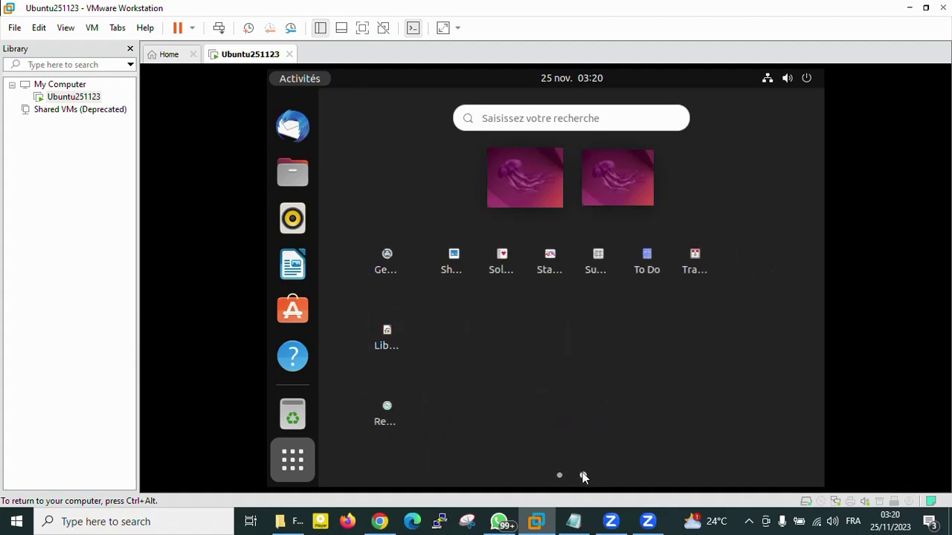
pyautogui.click(567, 478)
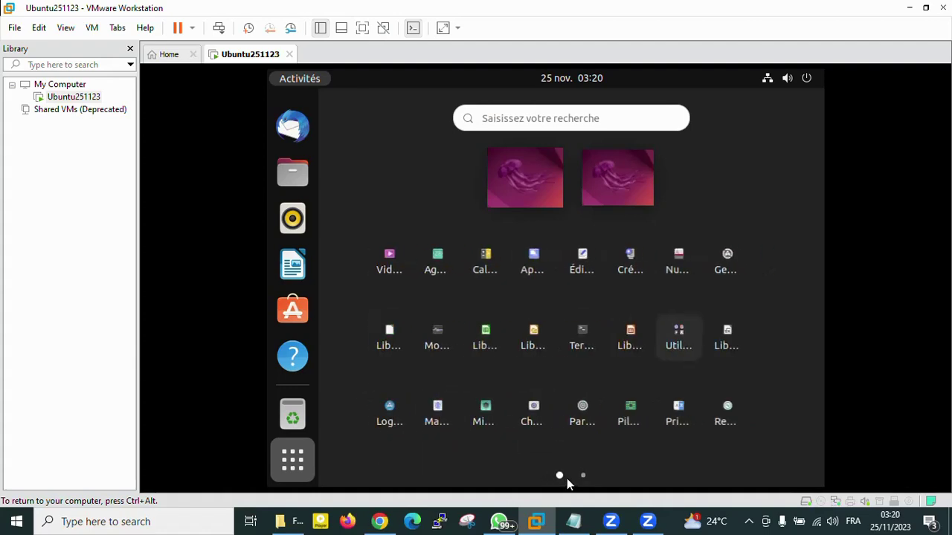
pyautogui.click(594, 425)
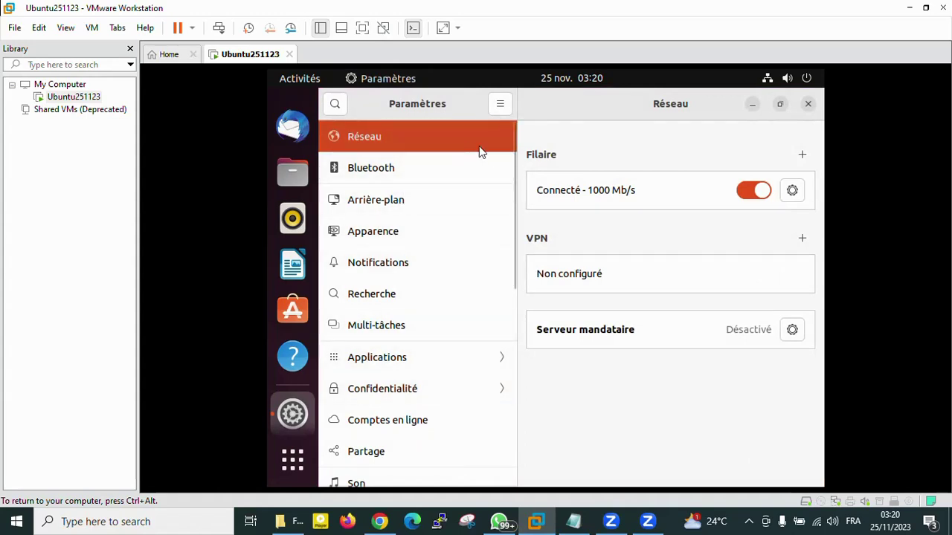
# In Arrière-plan, choose the golden field landscape with the wooden path as the wallpaper.
pyautogui.click(409, 167)
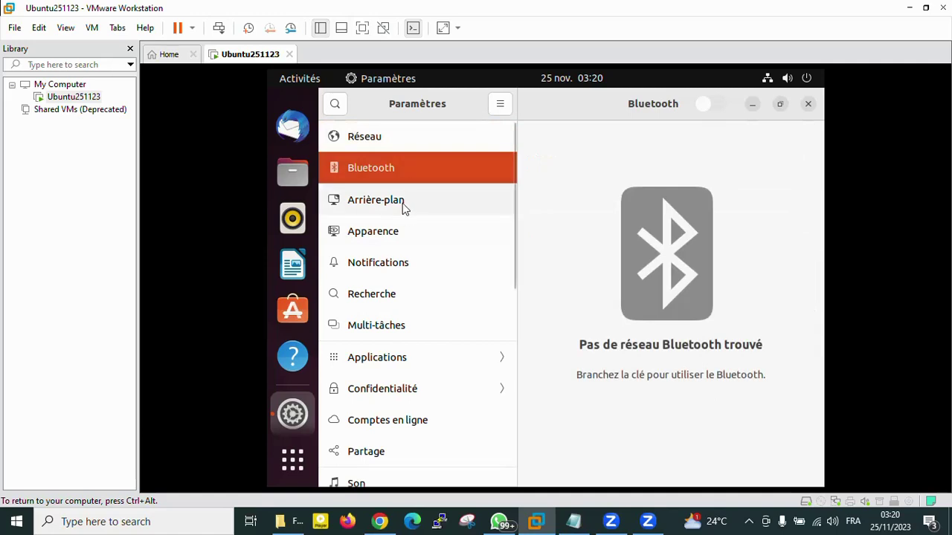
pyautogui.click(402, 202)
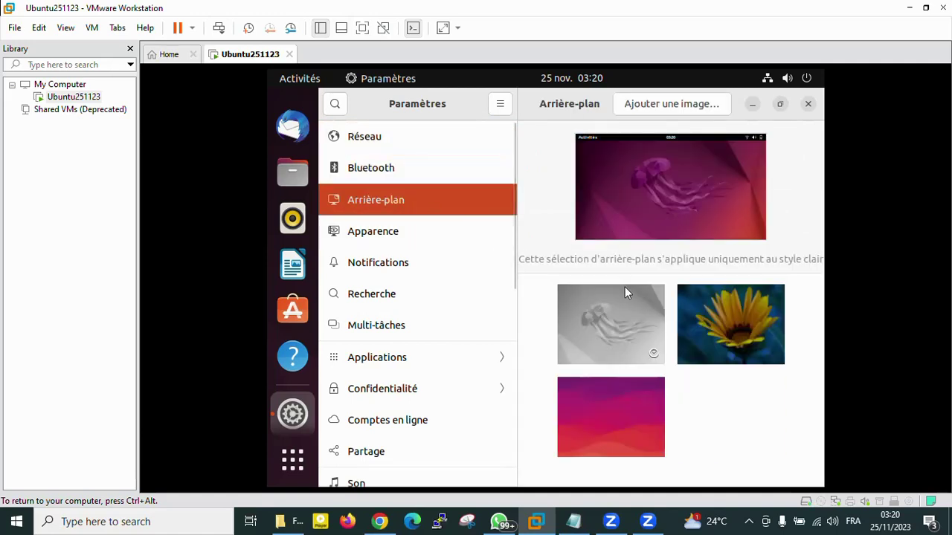
pyautogui.scroll(-3, 751, 387)
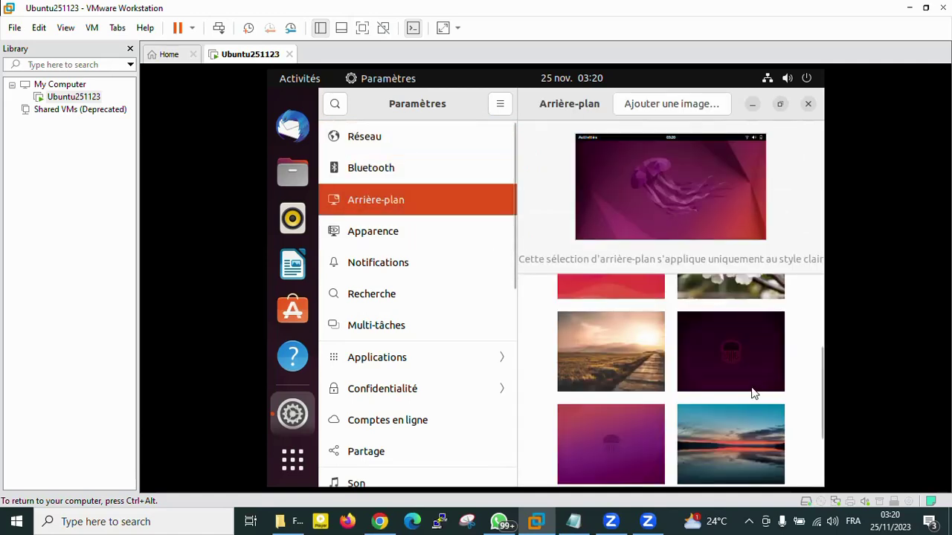
pyautogui.click(644, 382)
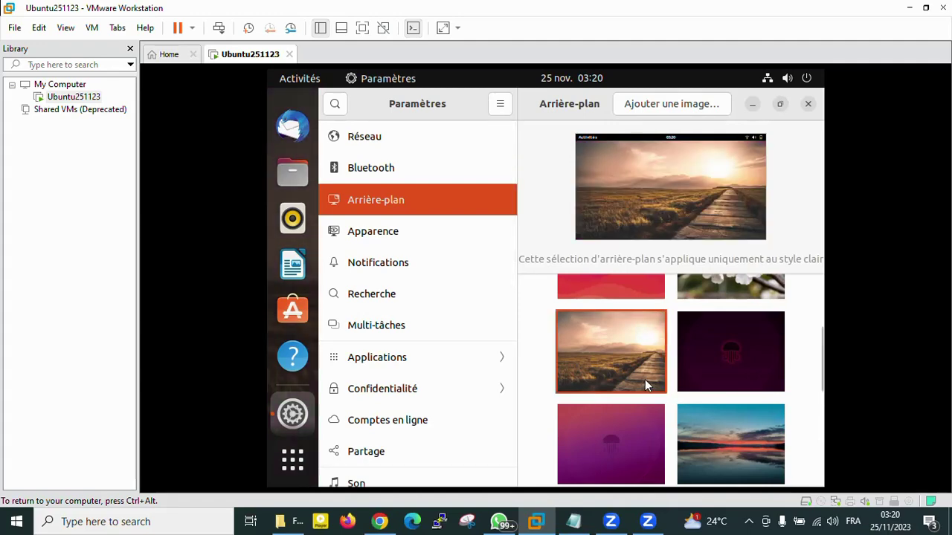
pyautogui.scroll(-5, 426, 321)
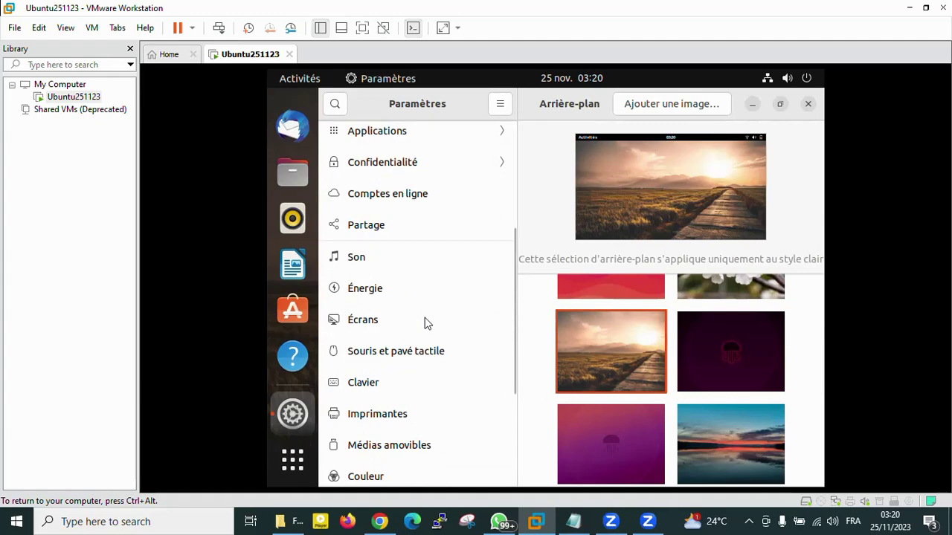
pyautogui.scroll(-4, 426, 321)
pyautogui.scroll(1, 426, 327)
pyautogui.scroll(-1, 426, 327)
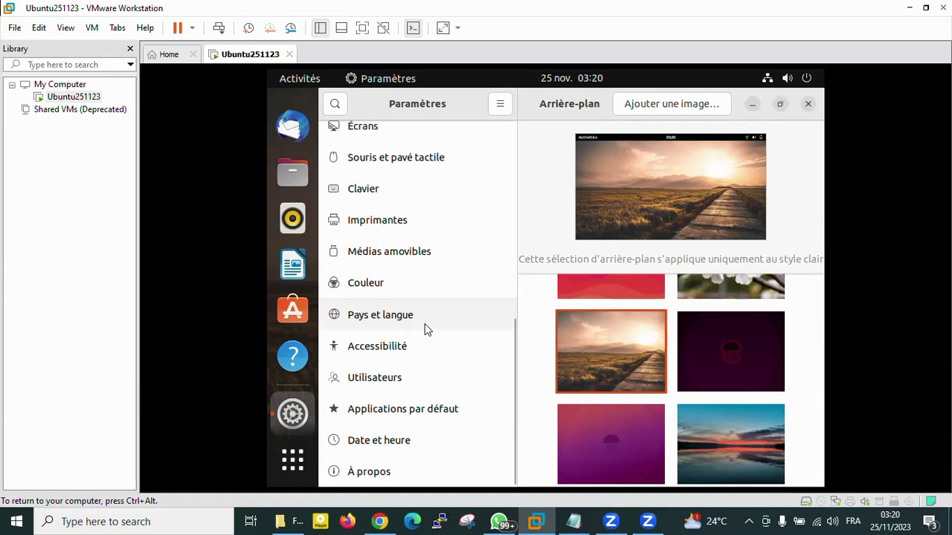
# Minimize the Settings window to view the new wallpaper, and close the empty Trash window.
pyautogui.click(753, 104)
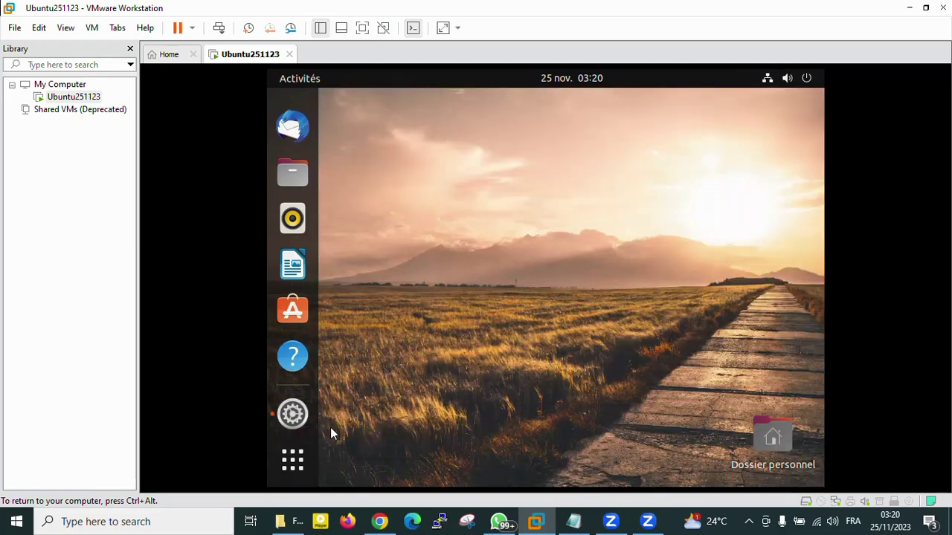
pyautogui.click(298, 373)
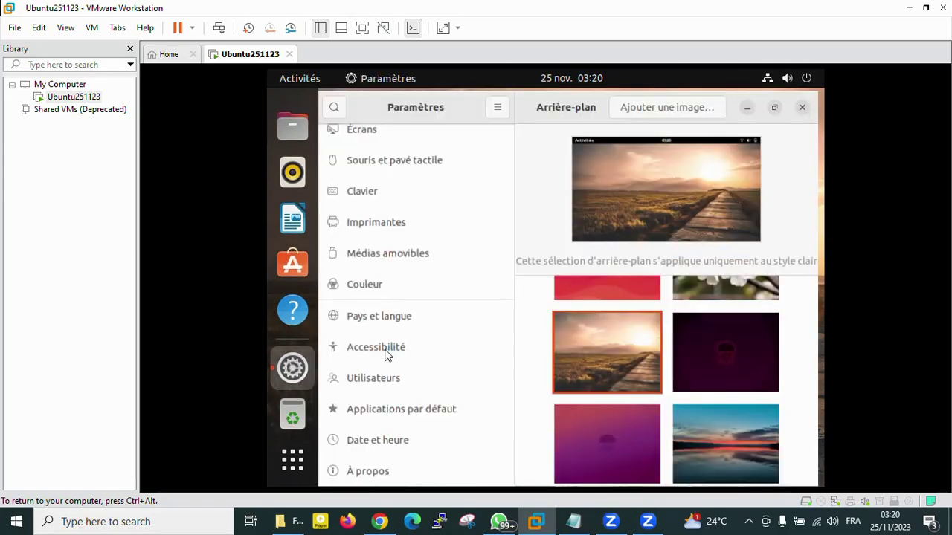
pyautogui.click(752, 104)
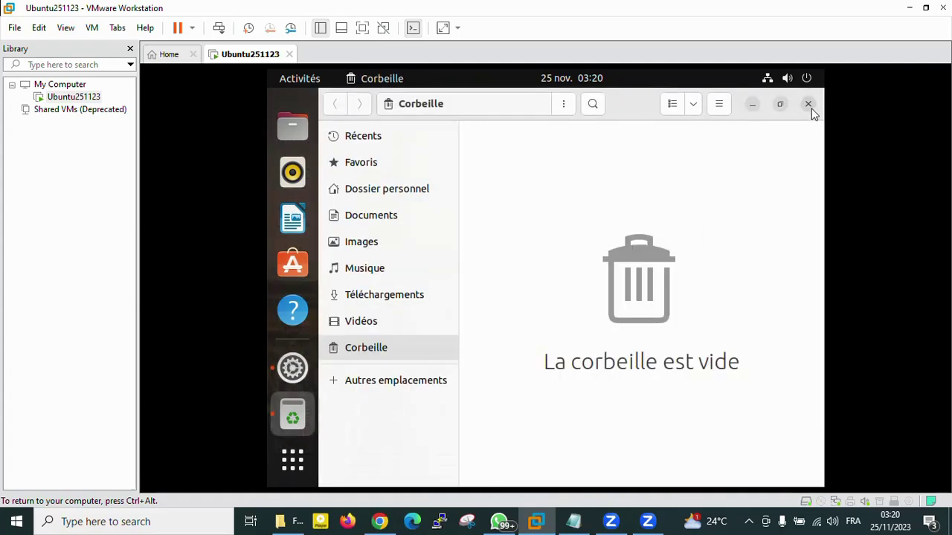
pyautogui.click(808, 105)
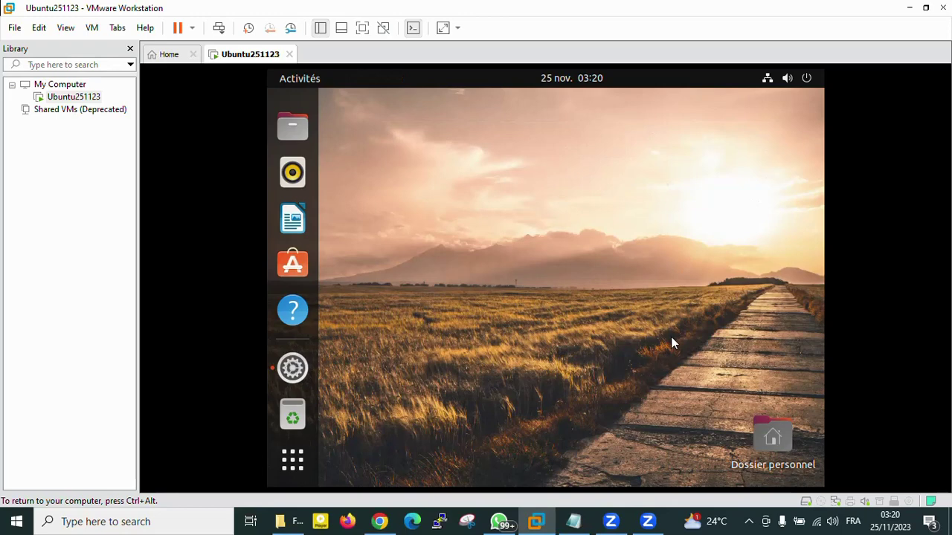